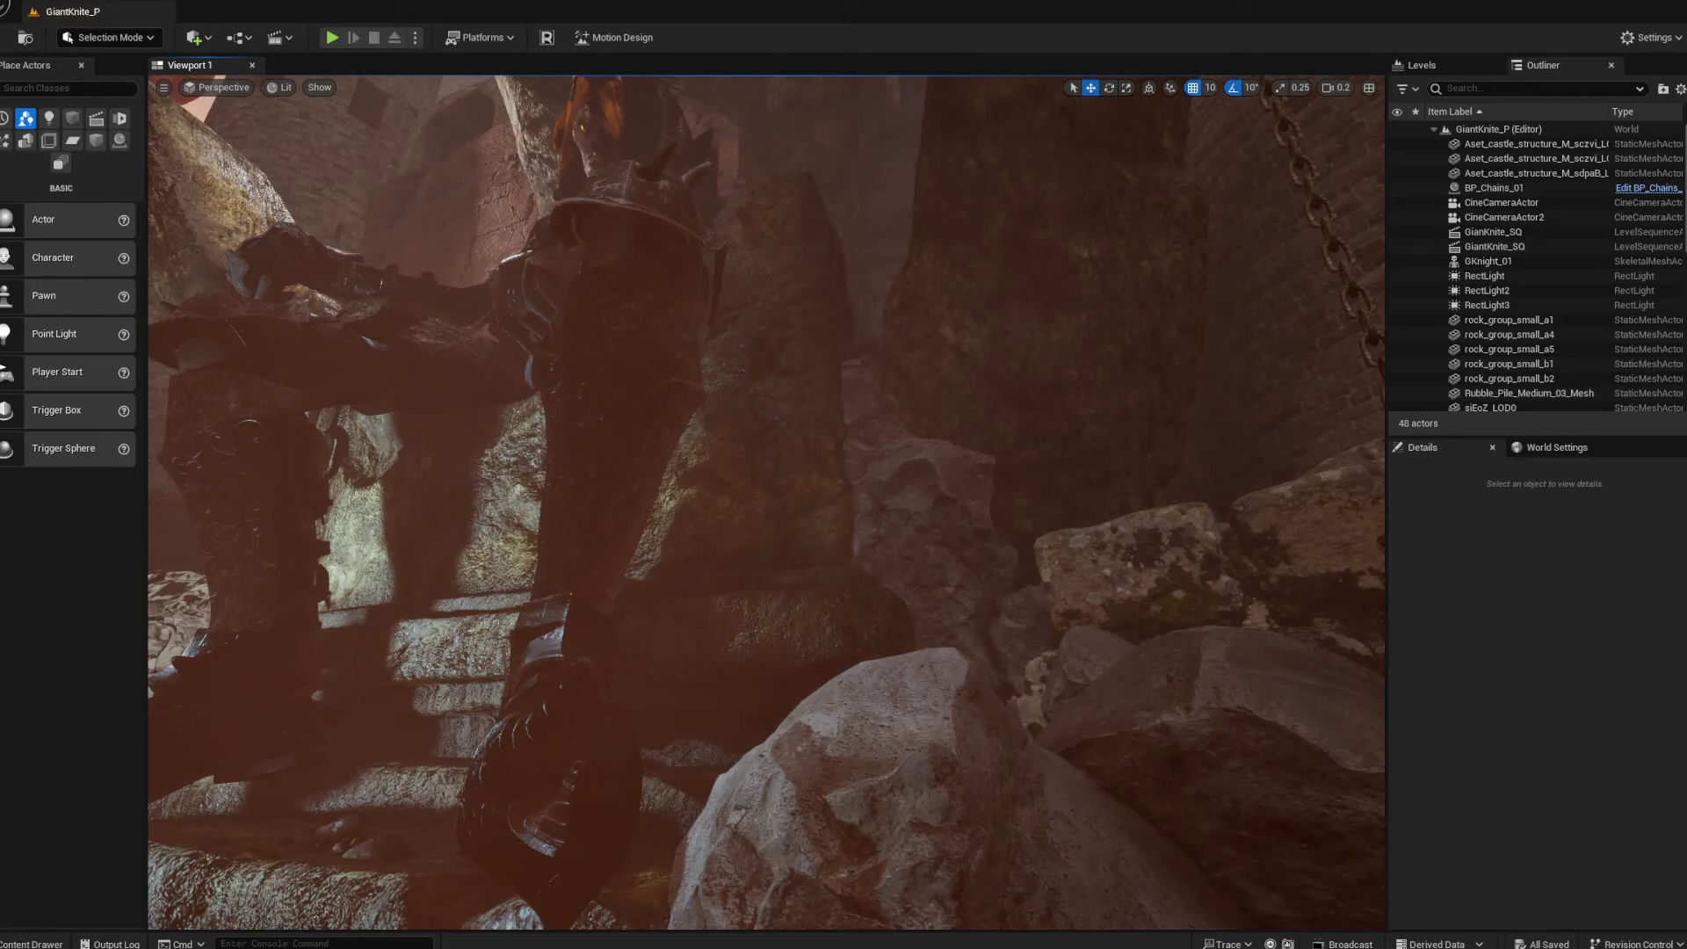
Select the SKM_Manny2 mannequin standing in front of the stone steps and focus the view on it
left_click(1017, 656)
right_click_drag(1017, 656, 1033, 775)
right_click_drag(761, 592, 795, 594)
right_click_drag(769, 708, 685, 725)
key("w")
scroll(694, 725, "up", 1)
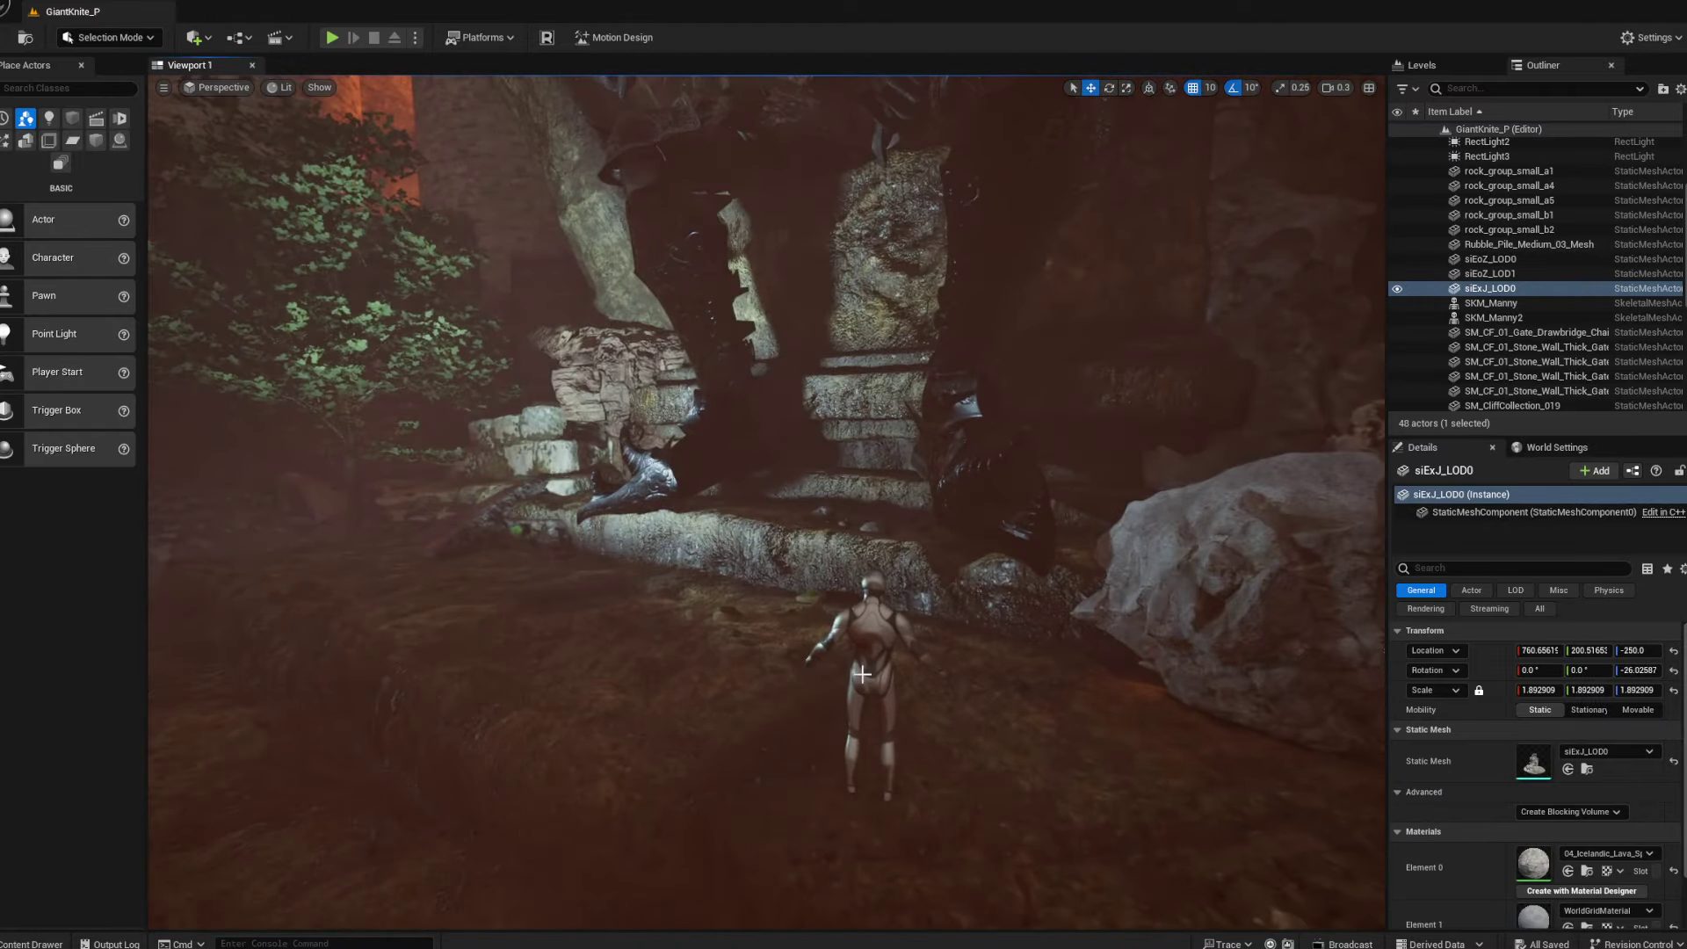
left_click(866, 695)
key("f")
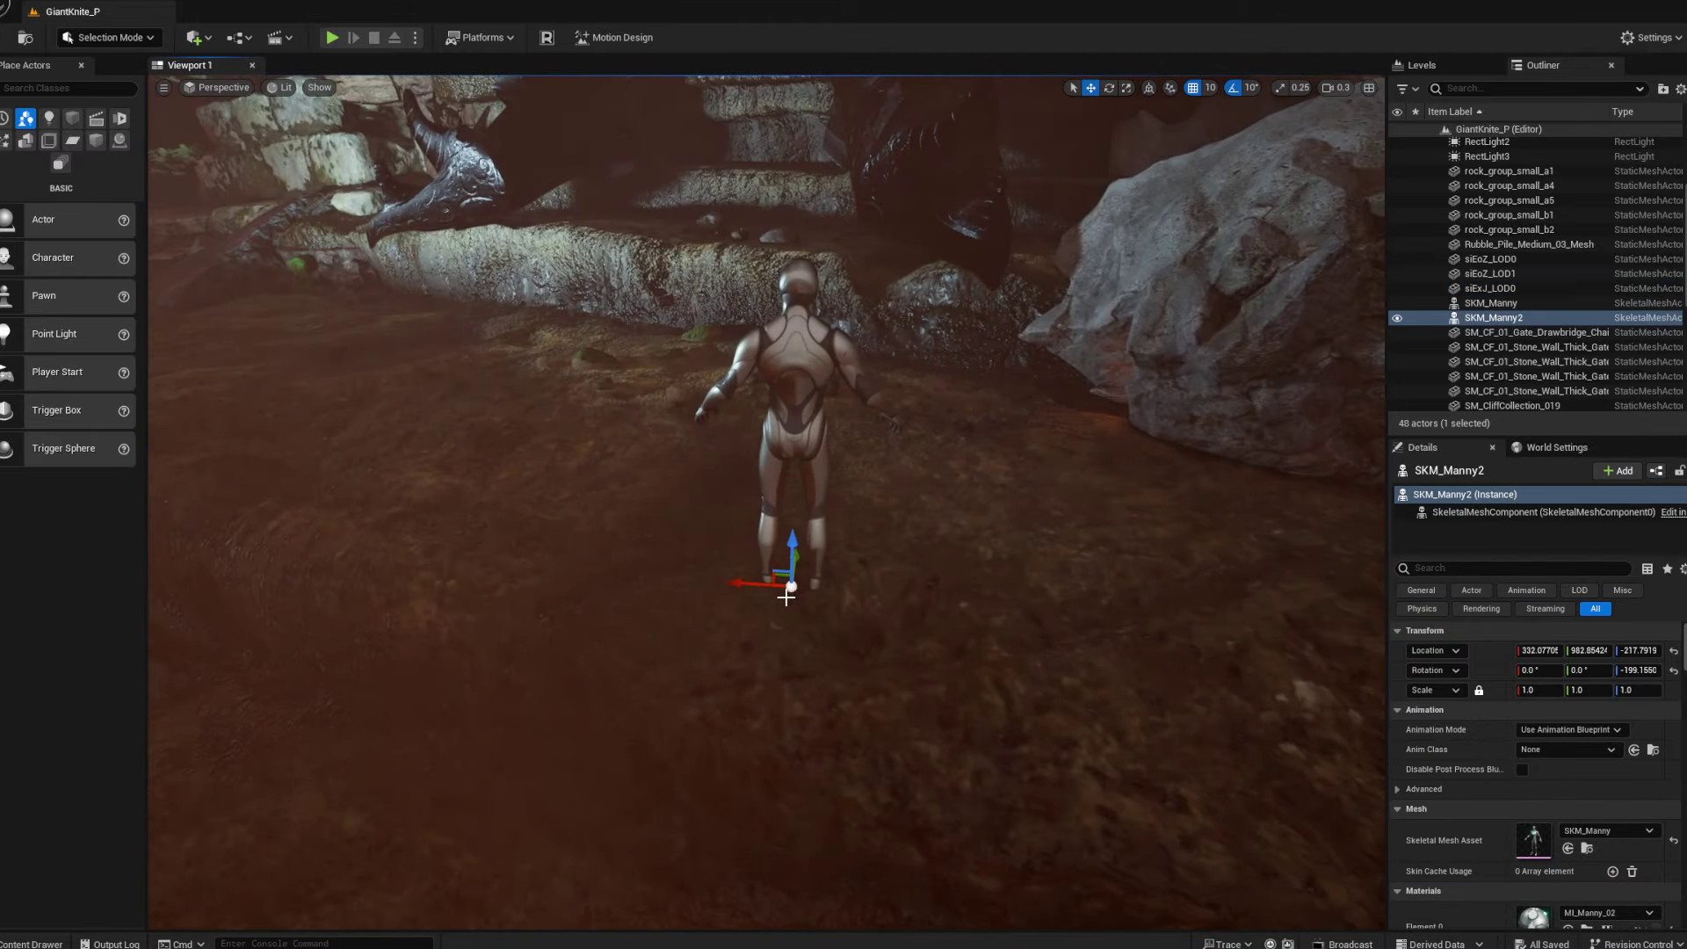
Try moving the SKM_Manny2 mannequin with the default translate gizmo, undoing each move
left_click_drag(798, 536, 801, 458)
key("ctrl+z")
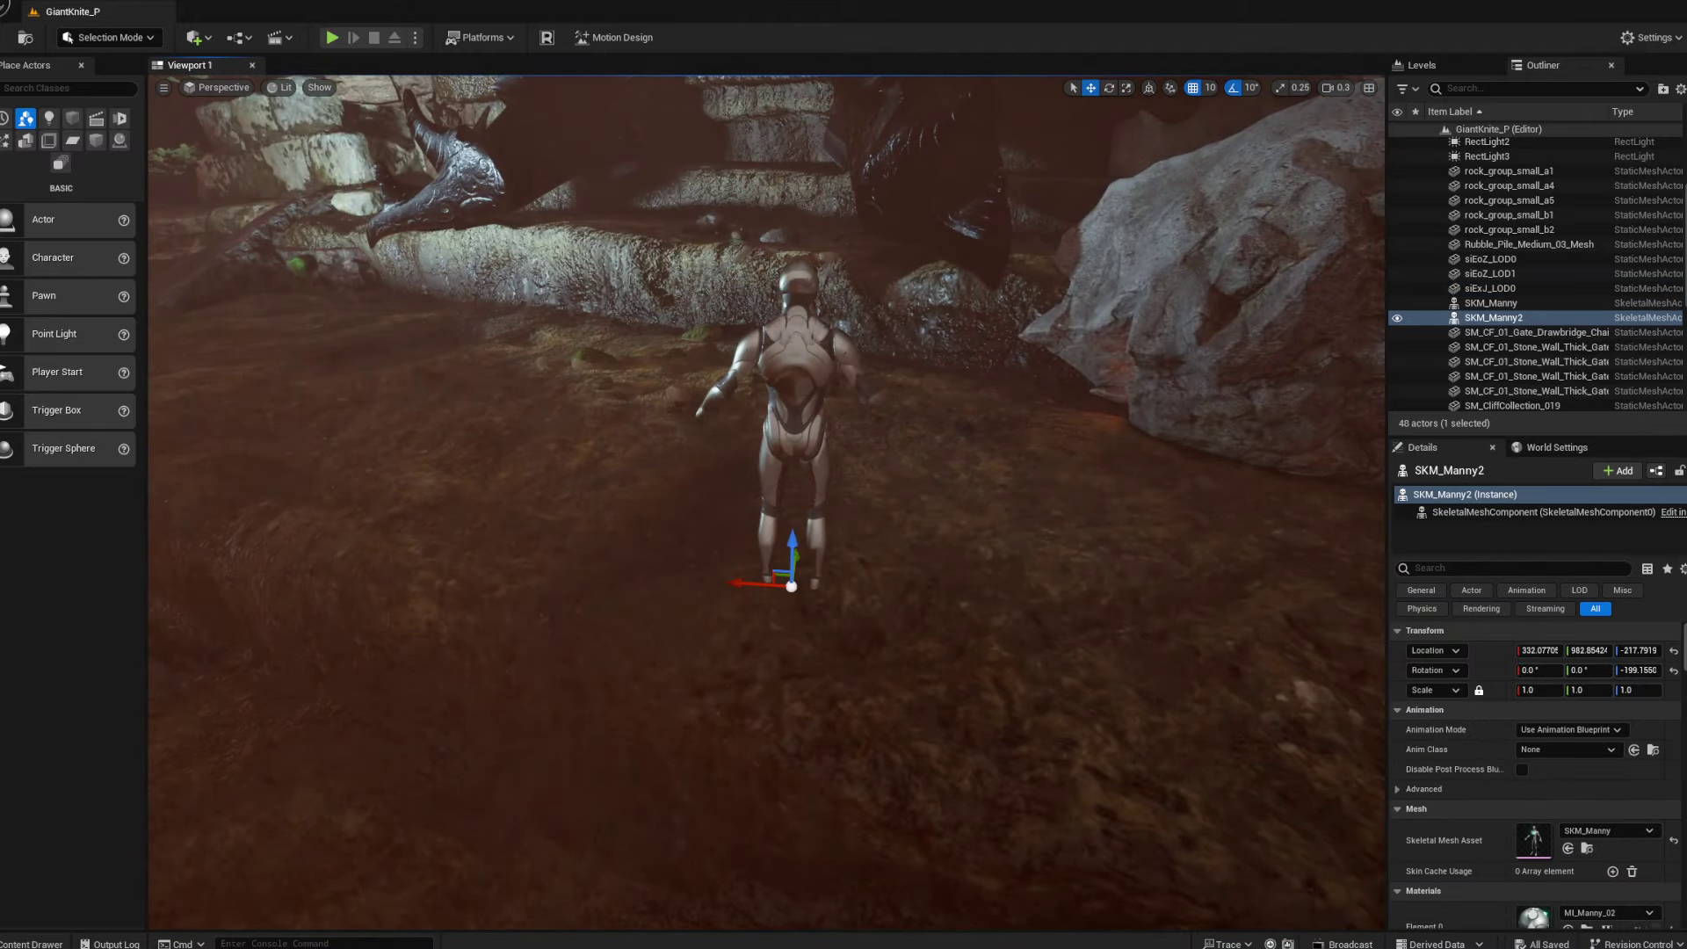
key("w")
right_click_drag(887, 615, 800, 576)
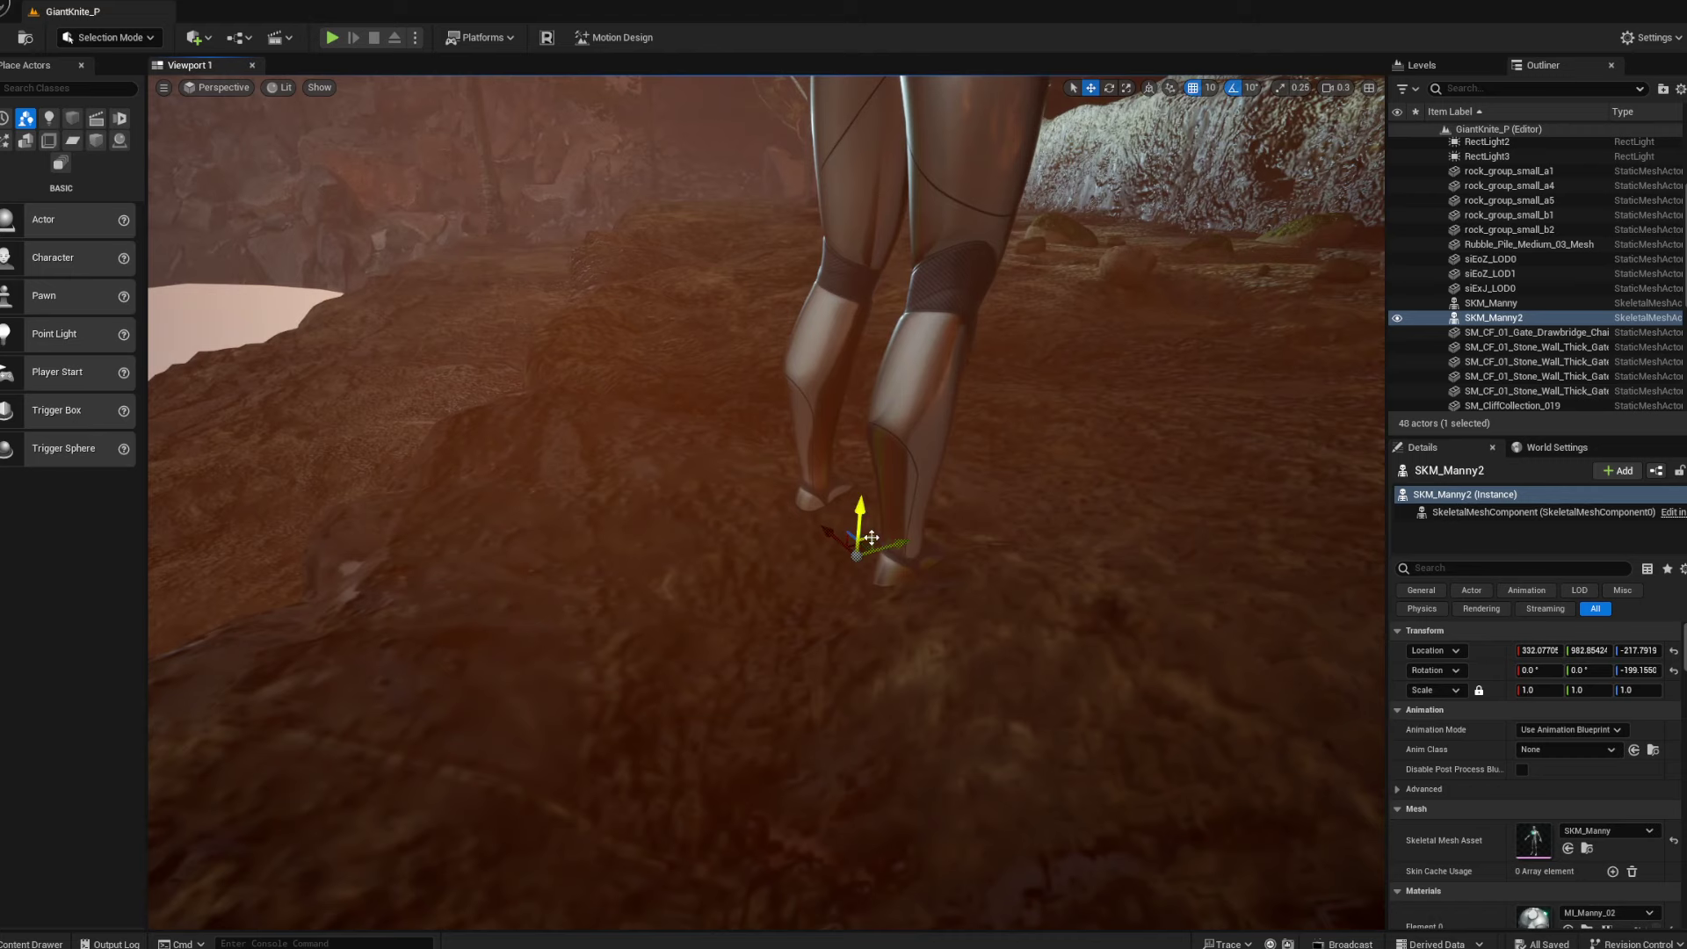
left_click_drag(869, 537, 810, 524)
key("ctrl+z")
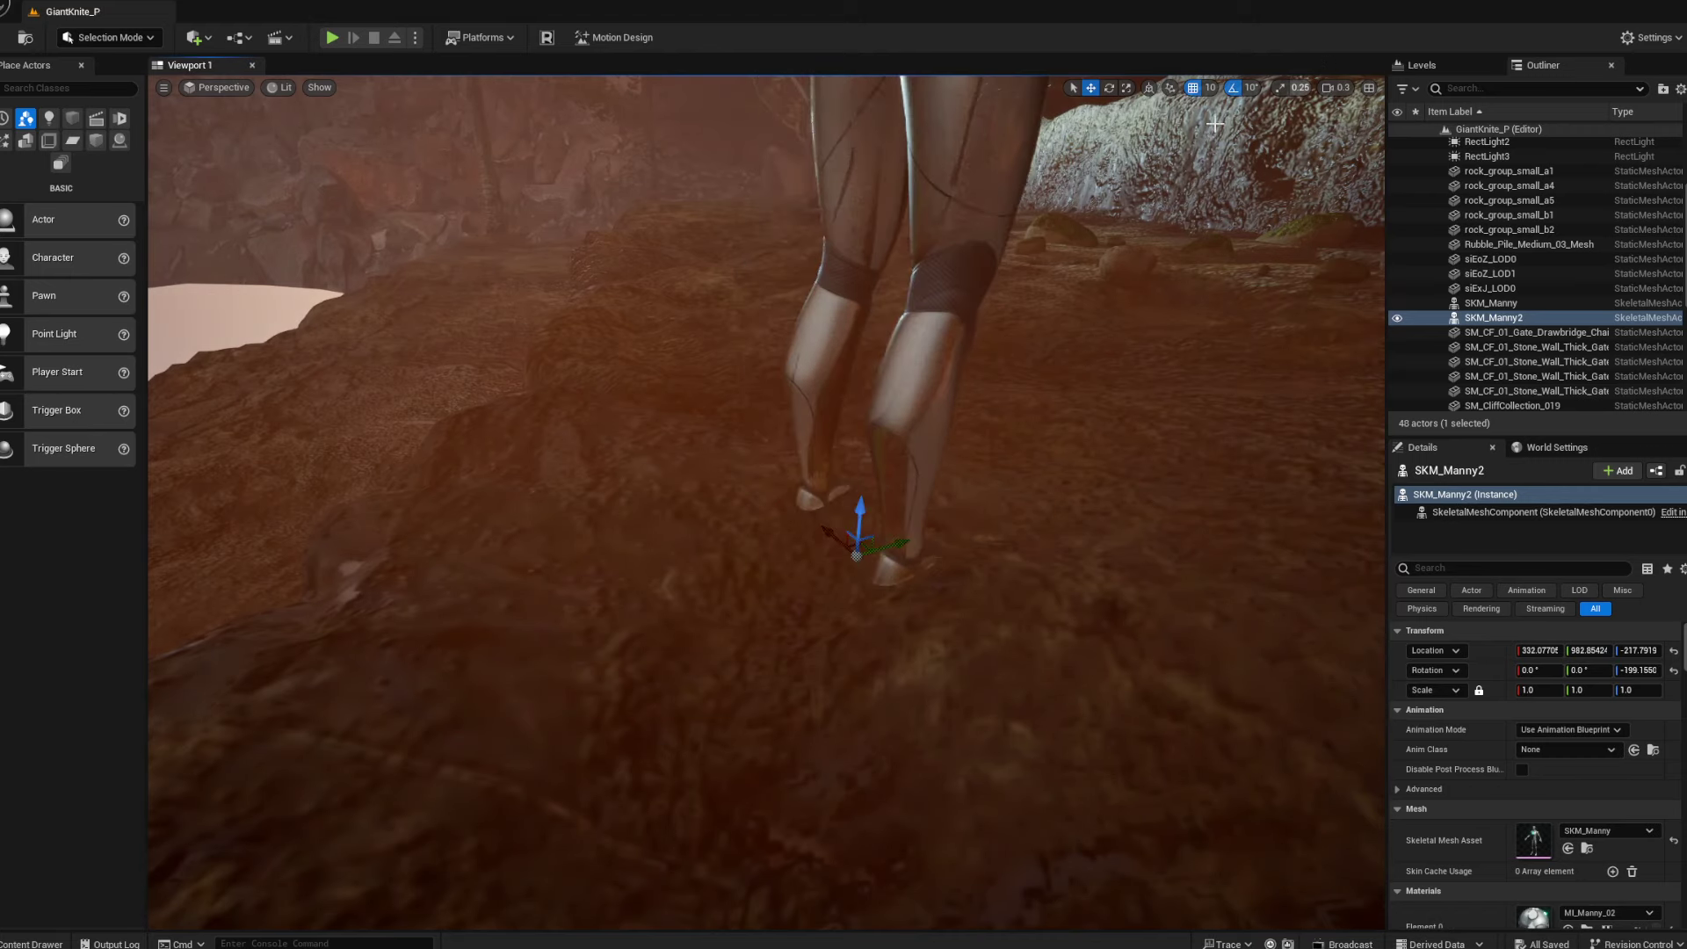
Turn off grid and rotation snapping, and try moving the mannequin freely before undoing the move
left_click(1192, 90)
left_click(1234, 89)
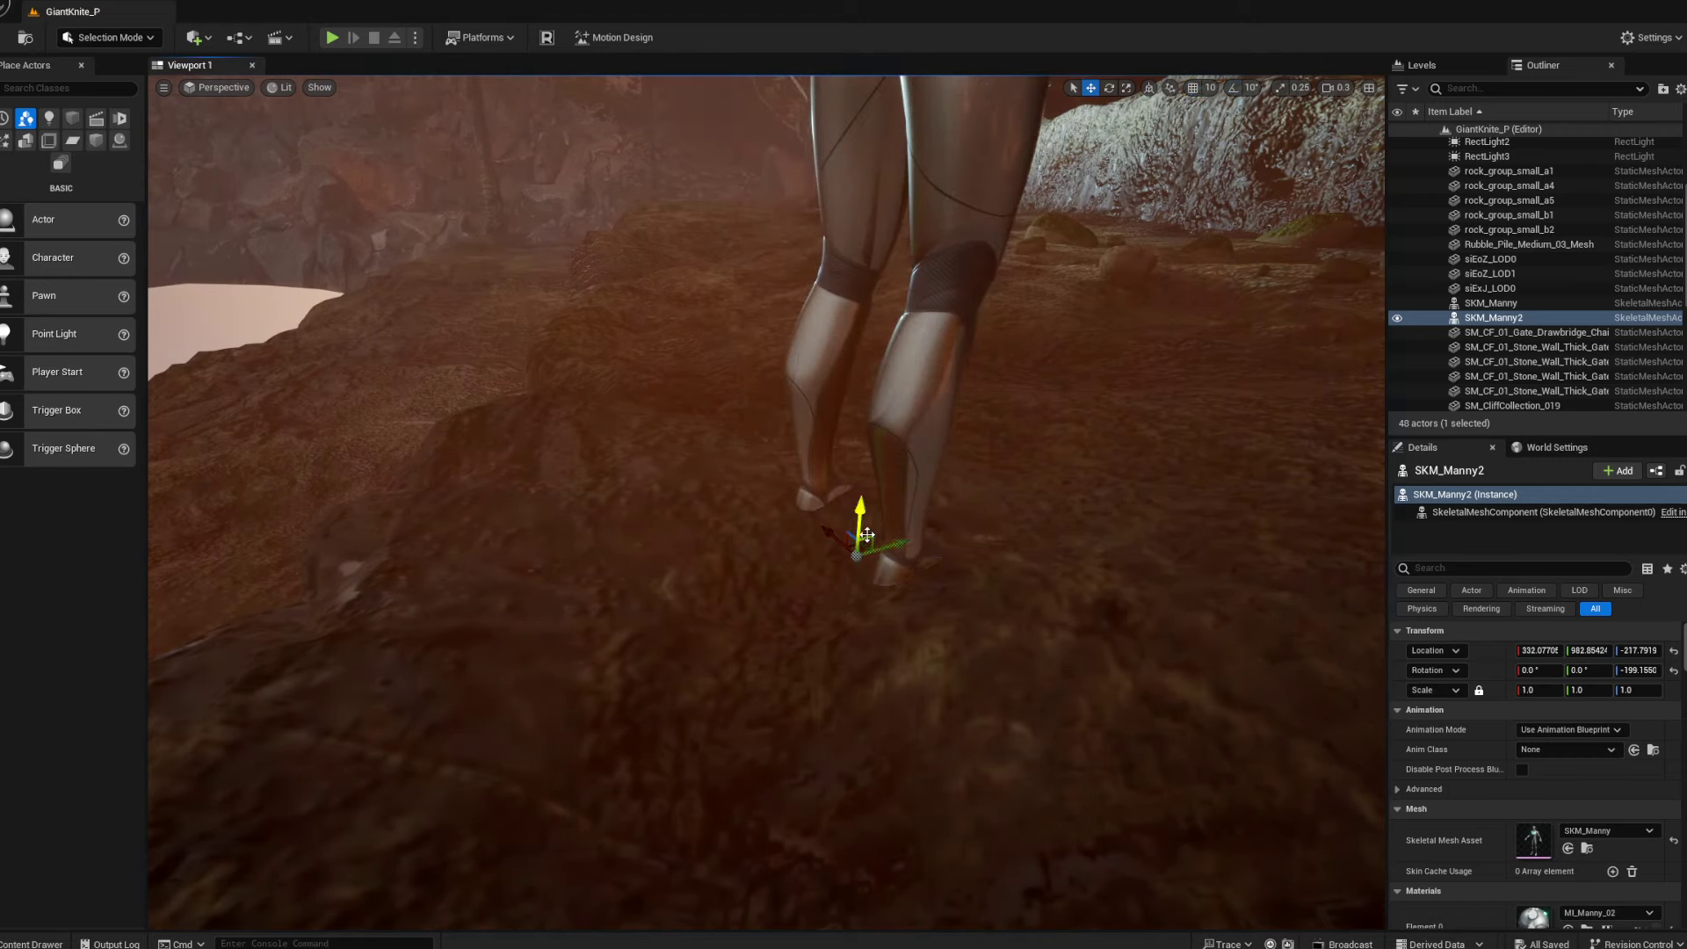
left_click_drag(868, 542, 764, 449)
key("ctrl+z")
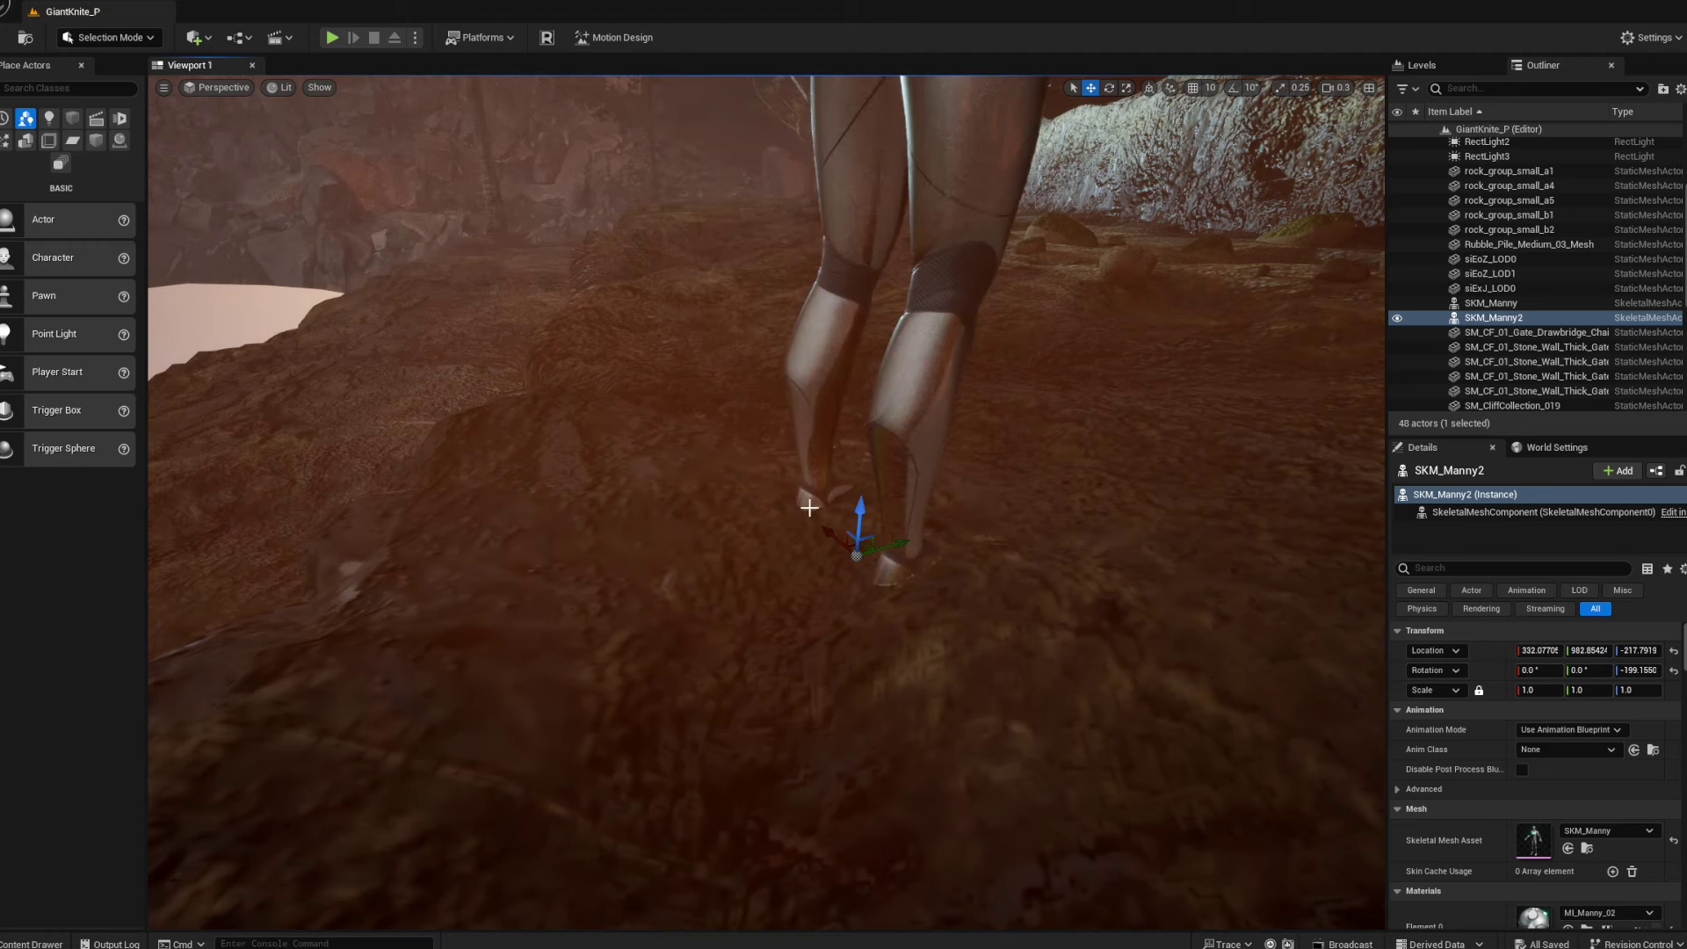
right_click_drag(874, 461, 953, 431)
key("s")
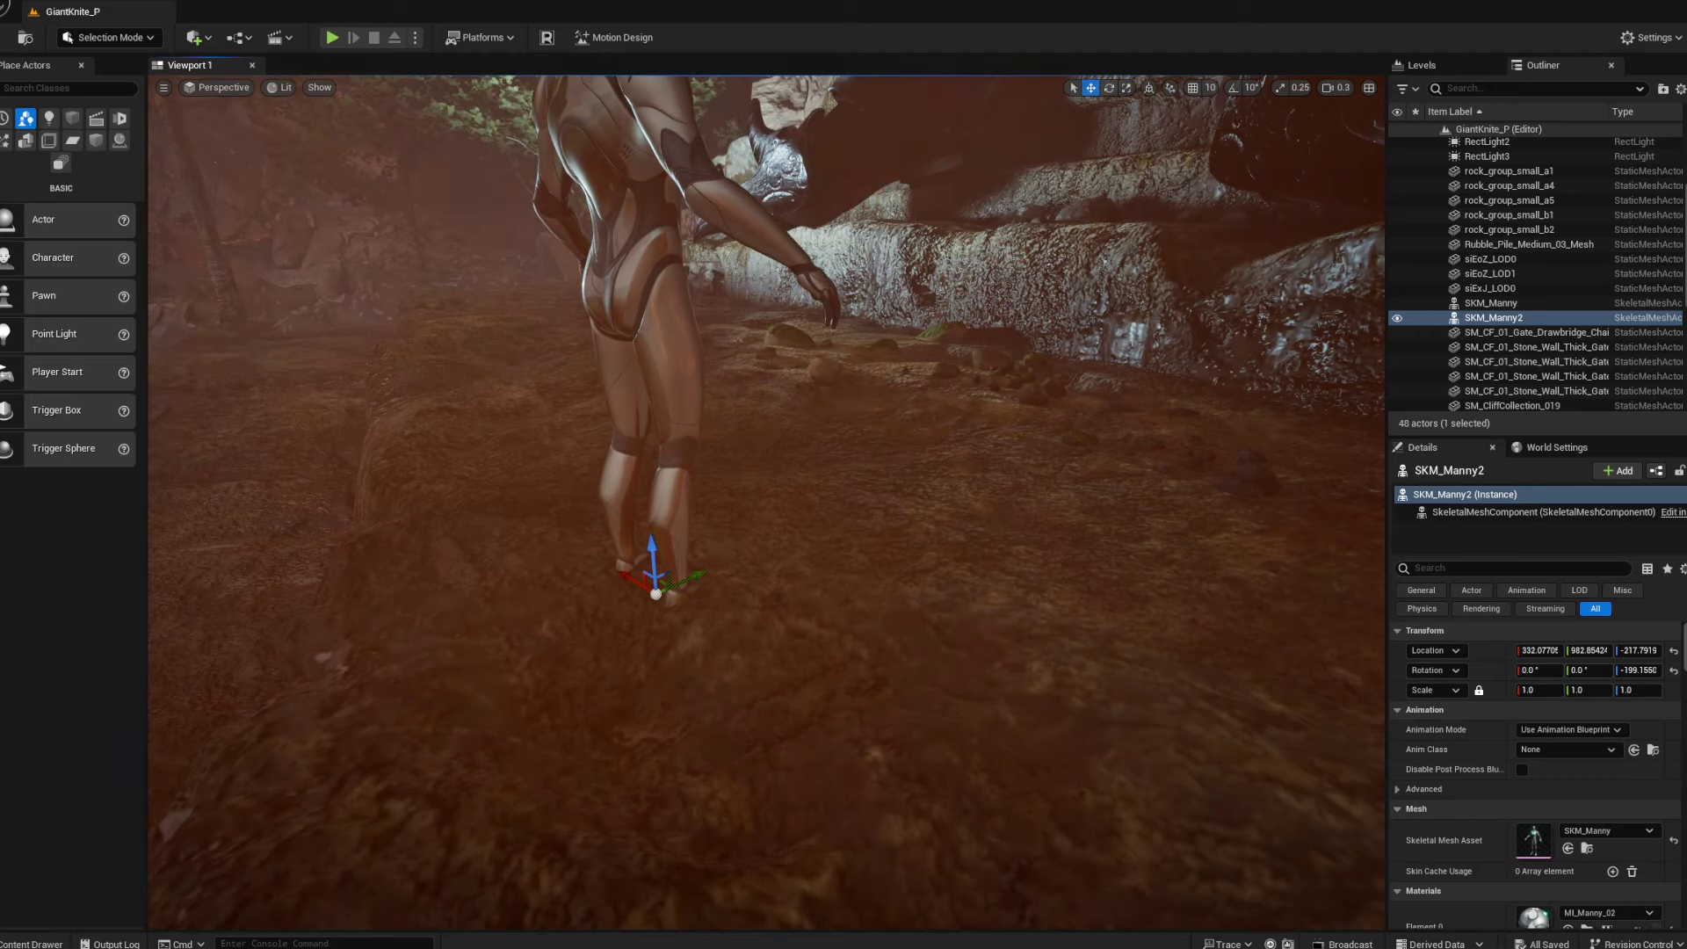
Open the plugin manager and search for trs
left_click(1652, 36)
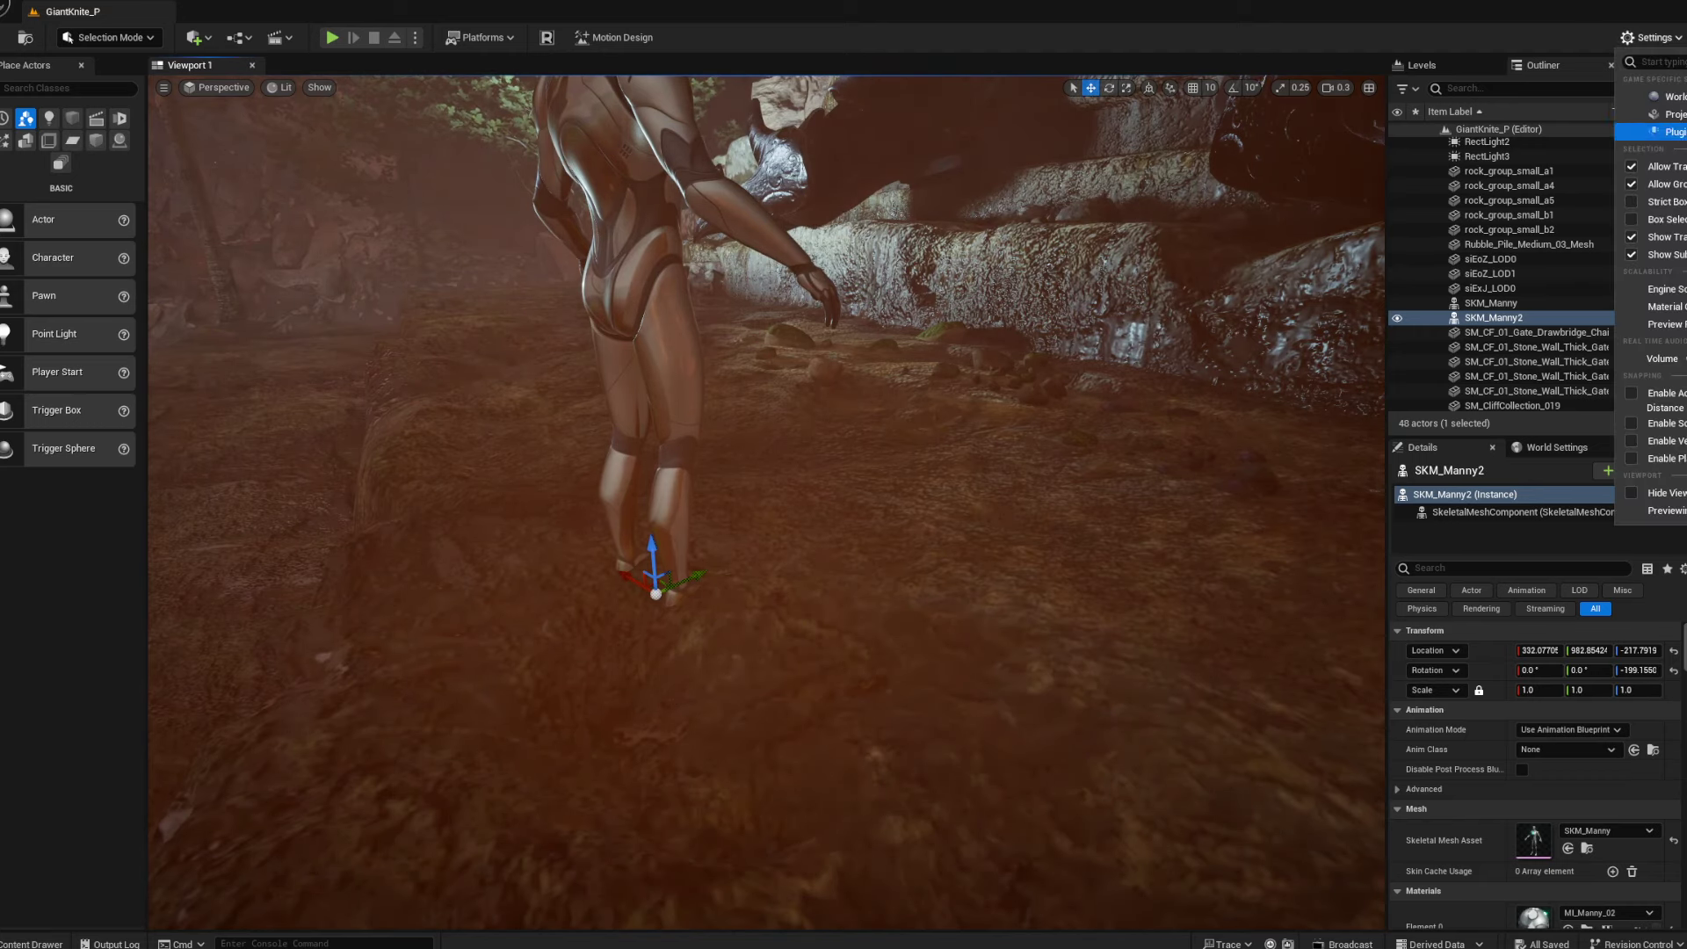
left_click(1681, 136)
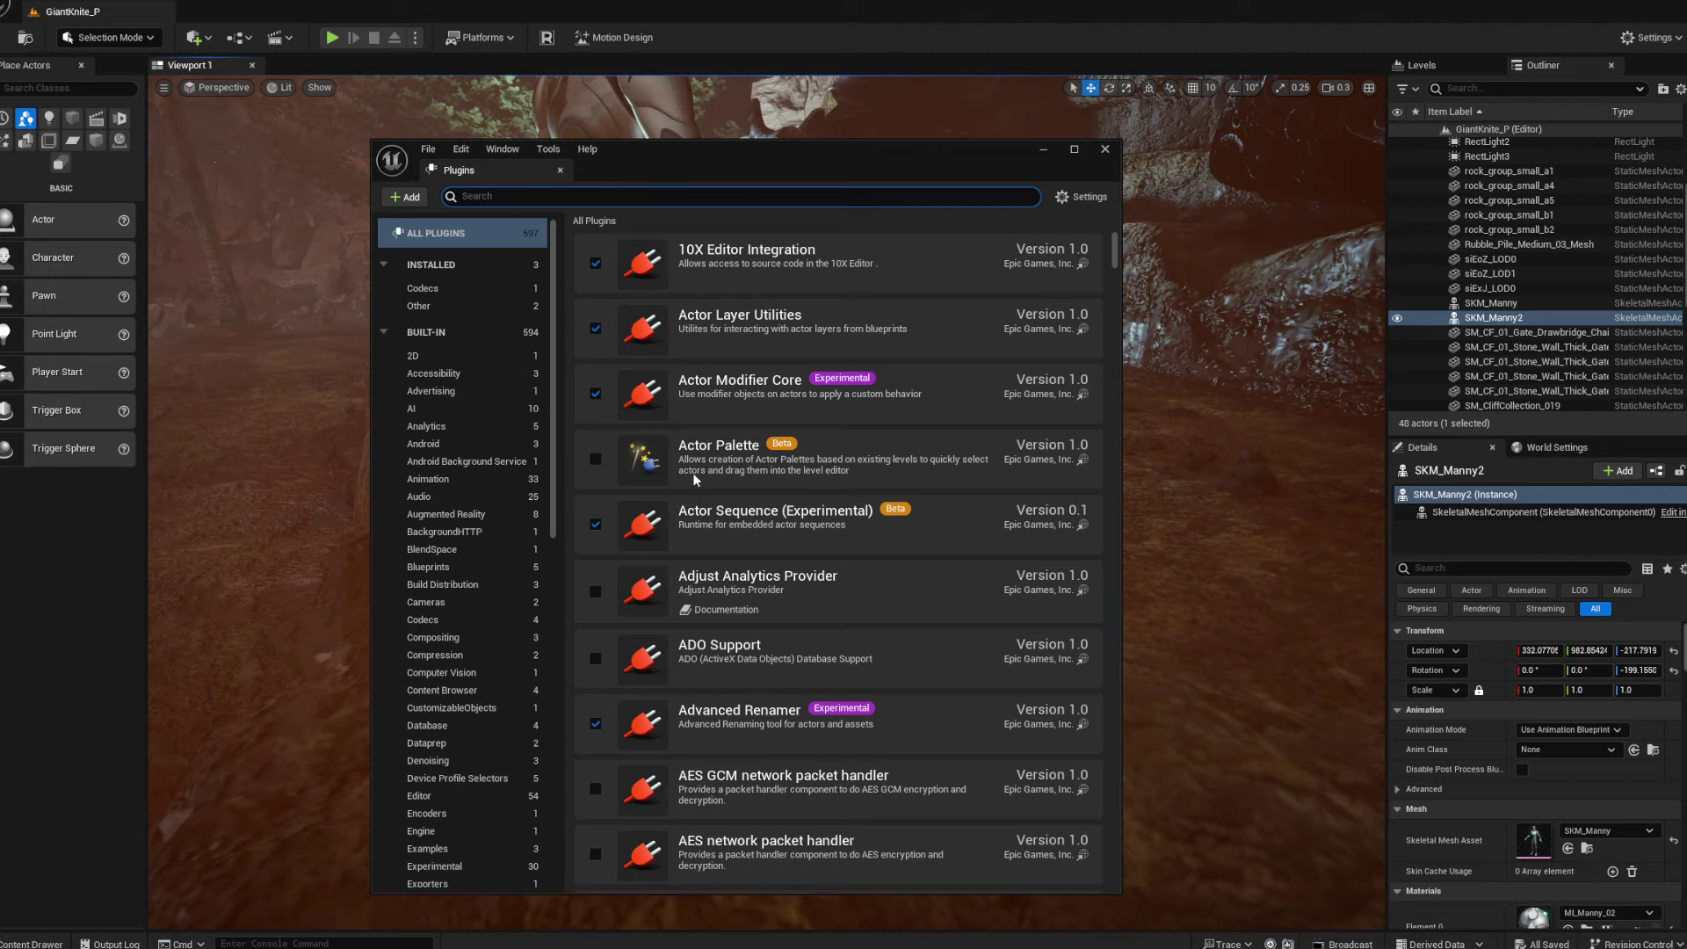
type("trs")
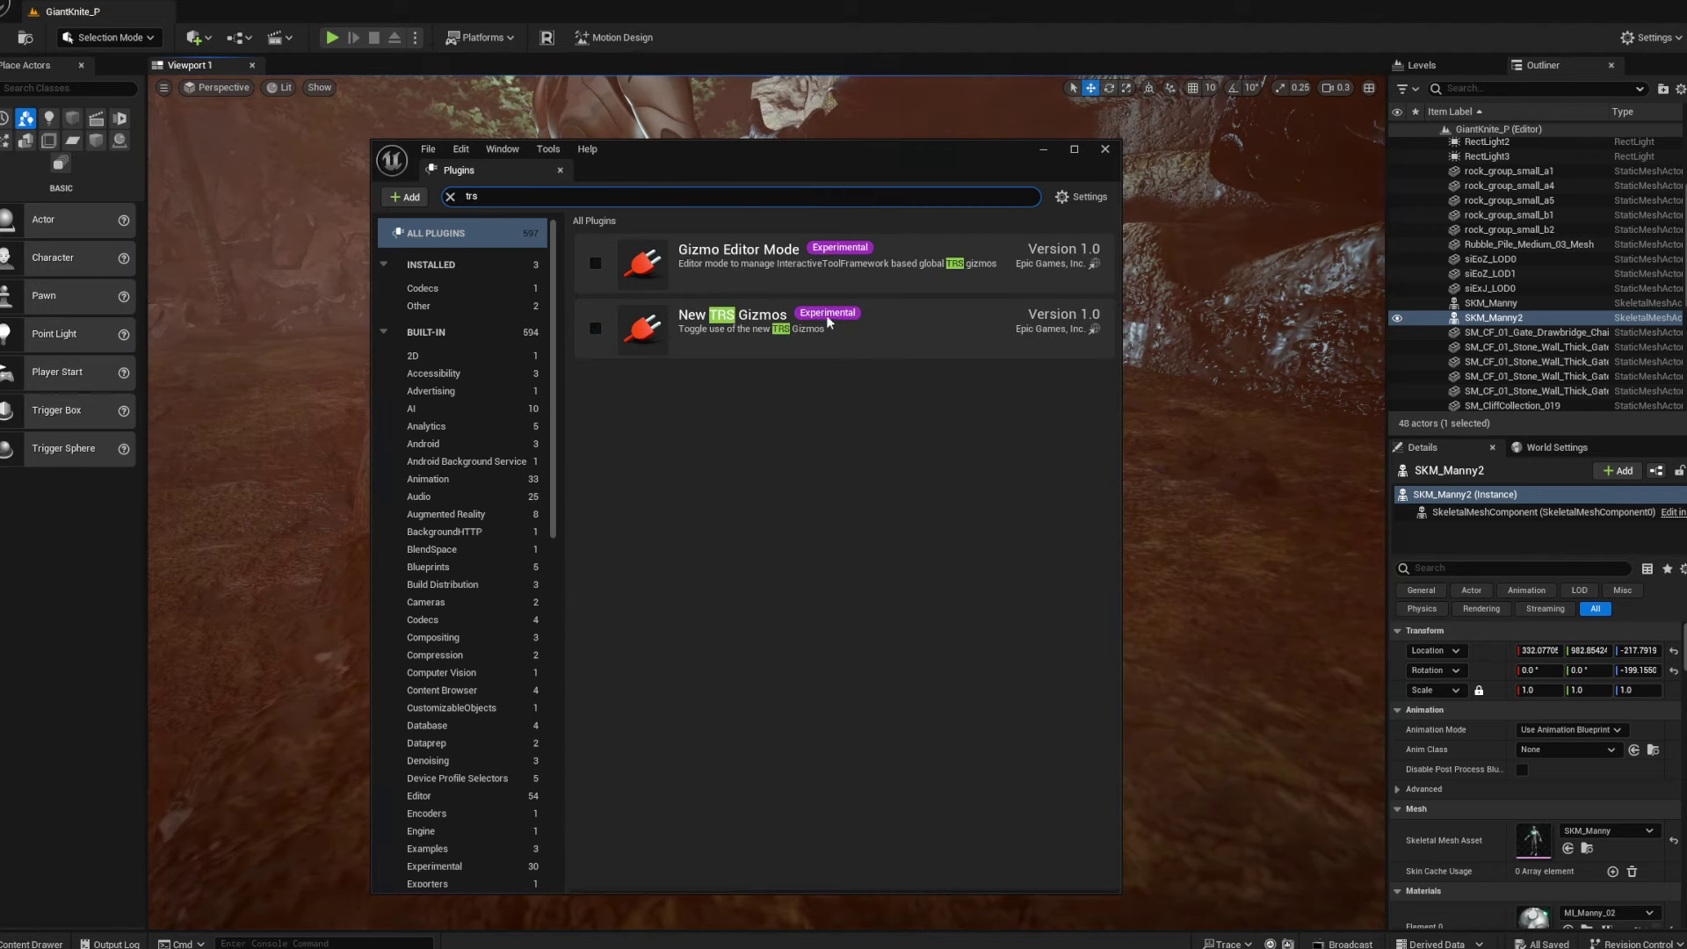
Enable the experimental New TRS Gizmos and Gizmo Editor Mode plugins
left_click(595, 328)
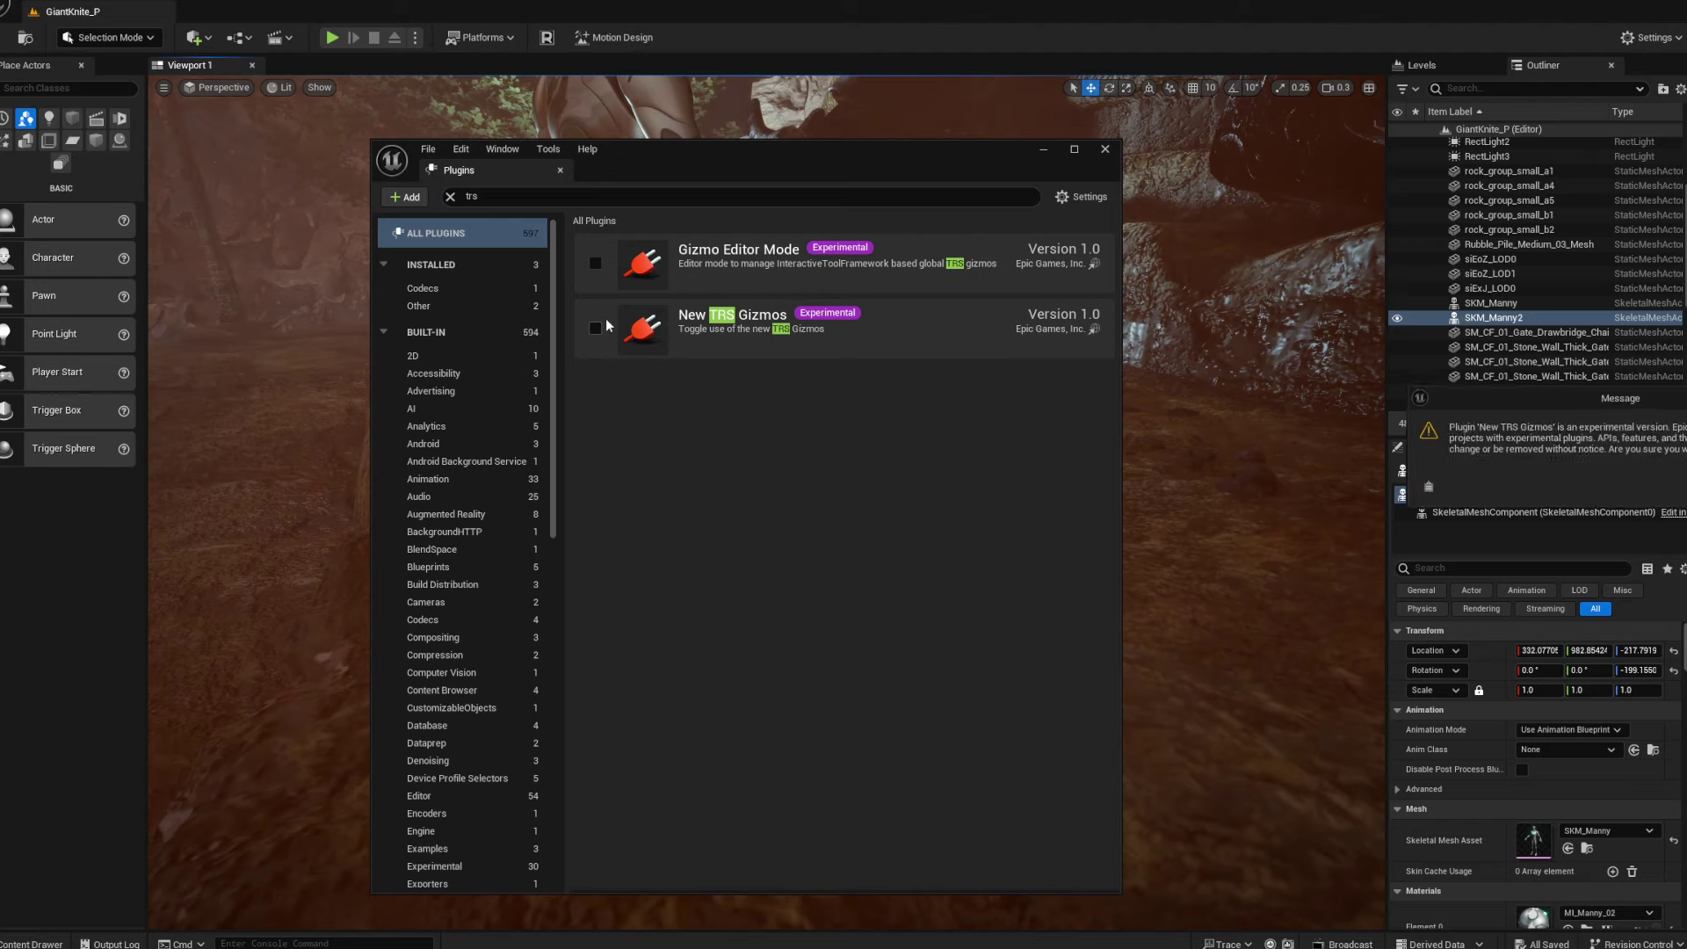
left_click(1686, 486)
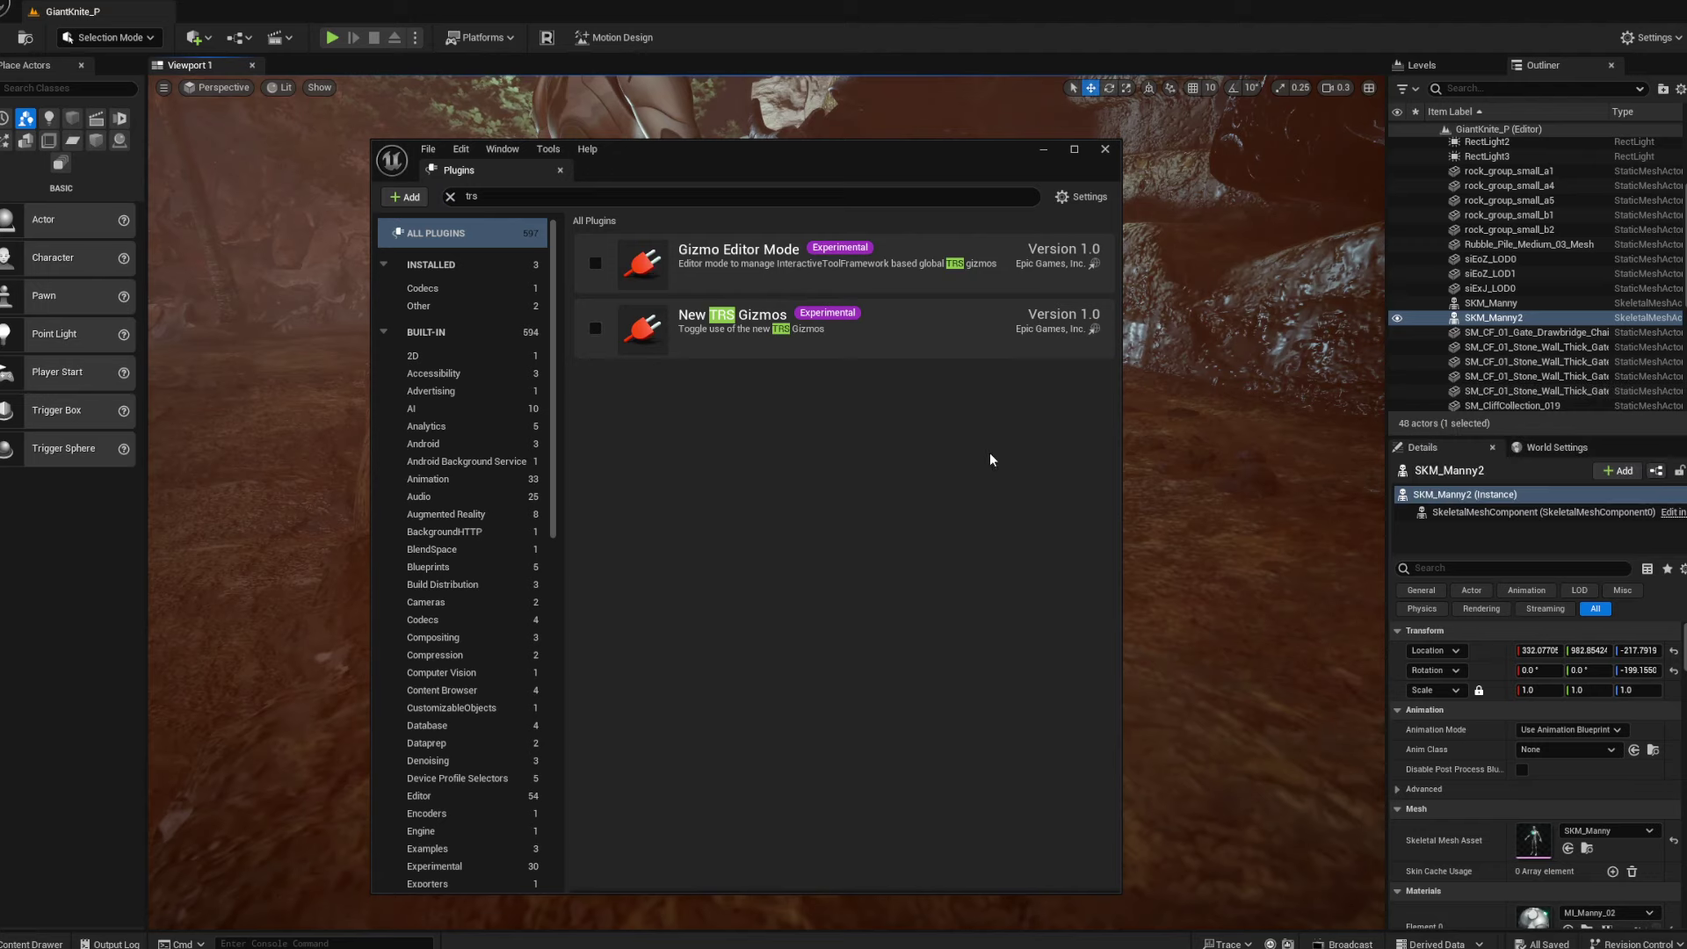
left_click(599, 330)
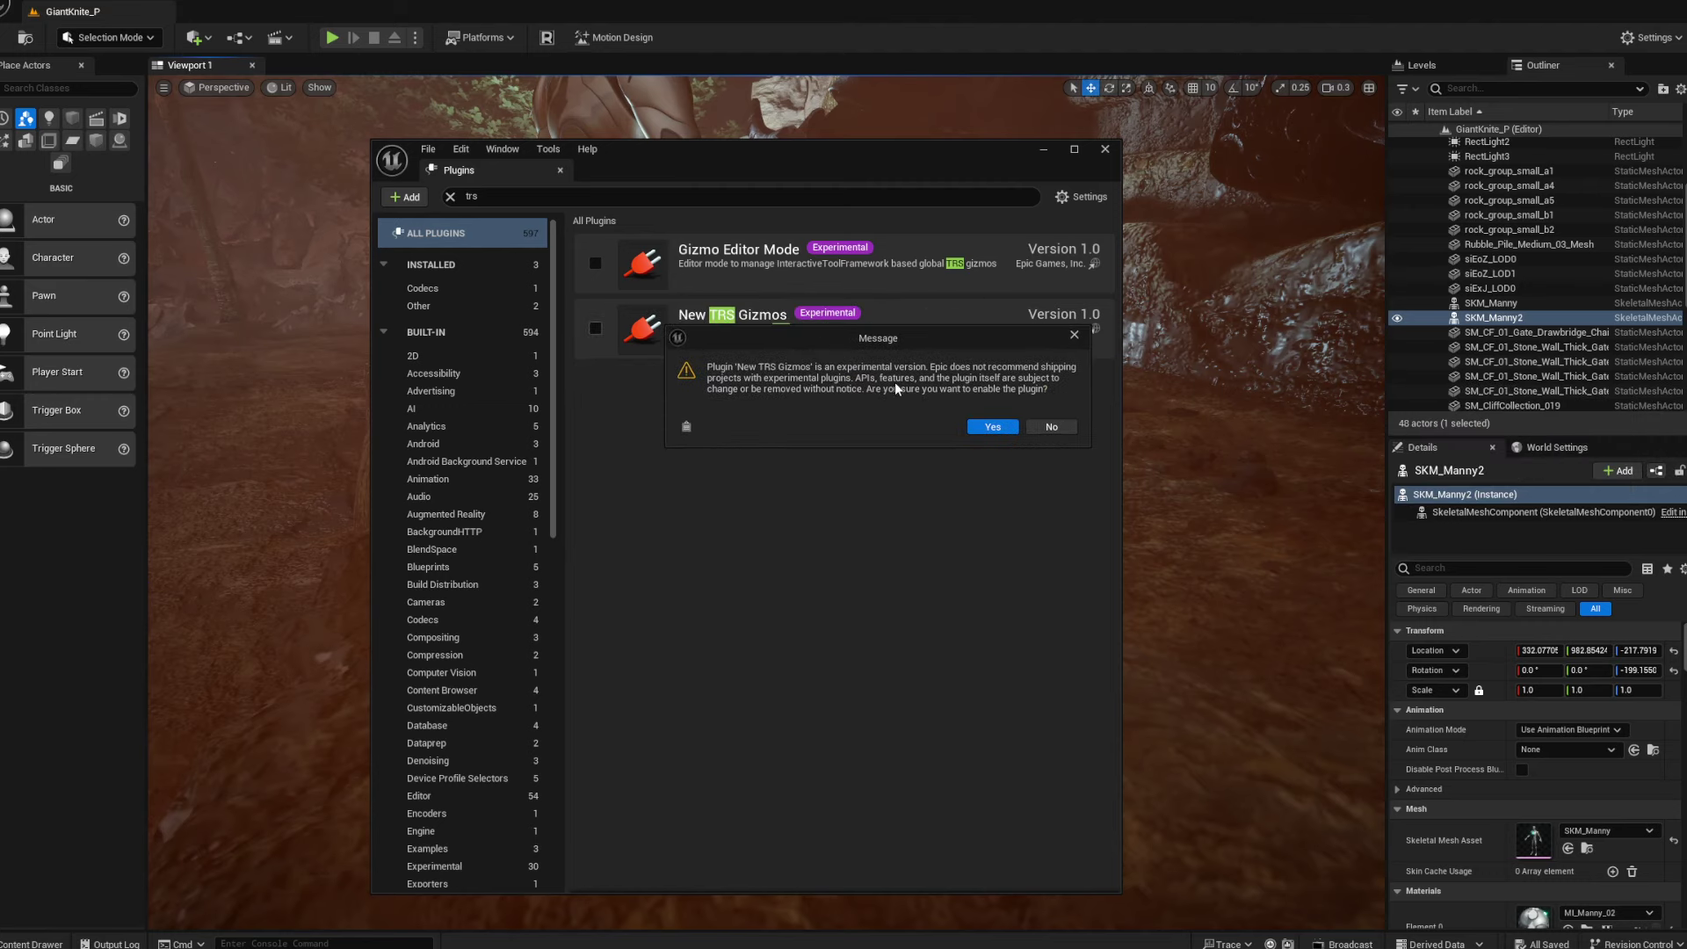
left_click(997, 427)
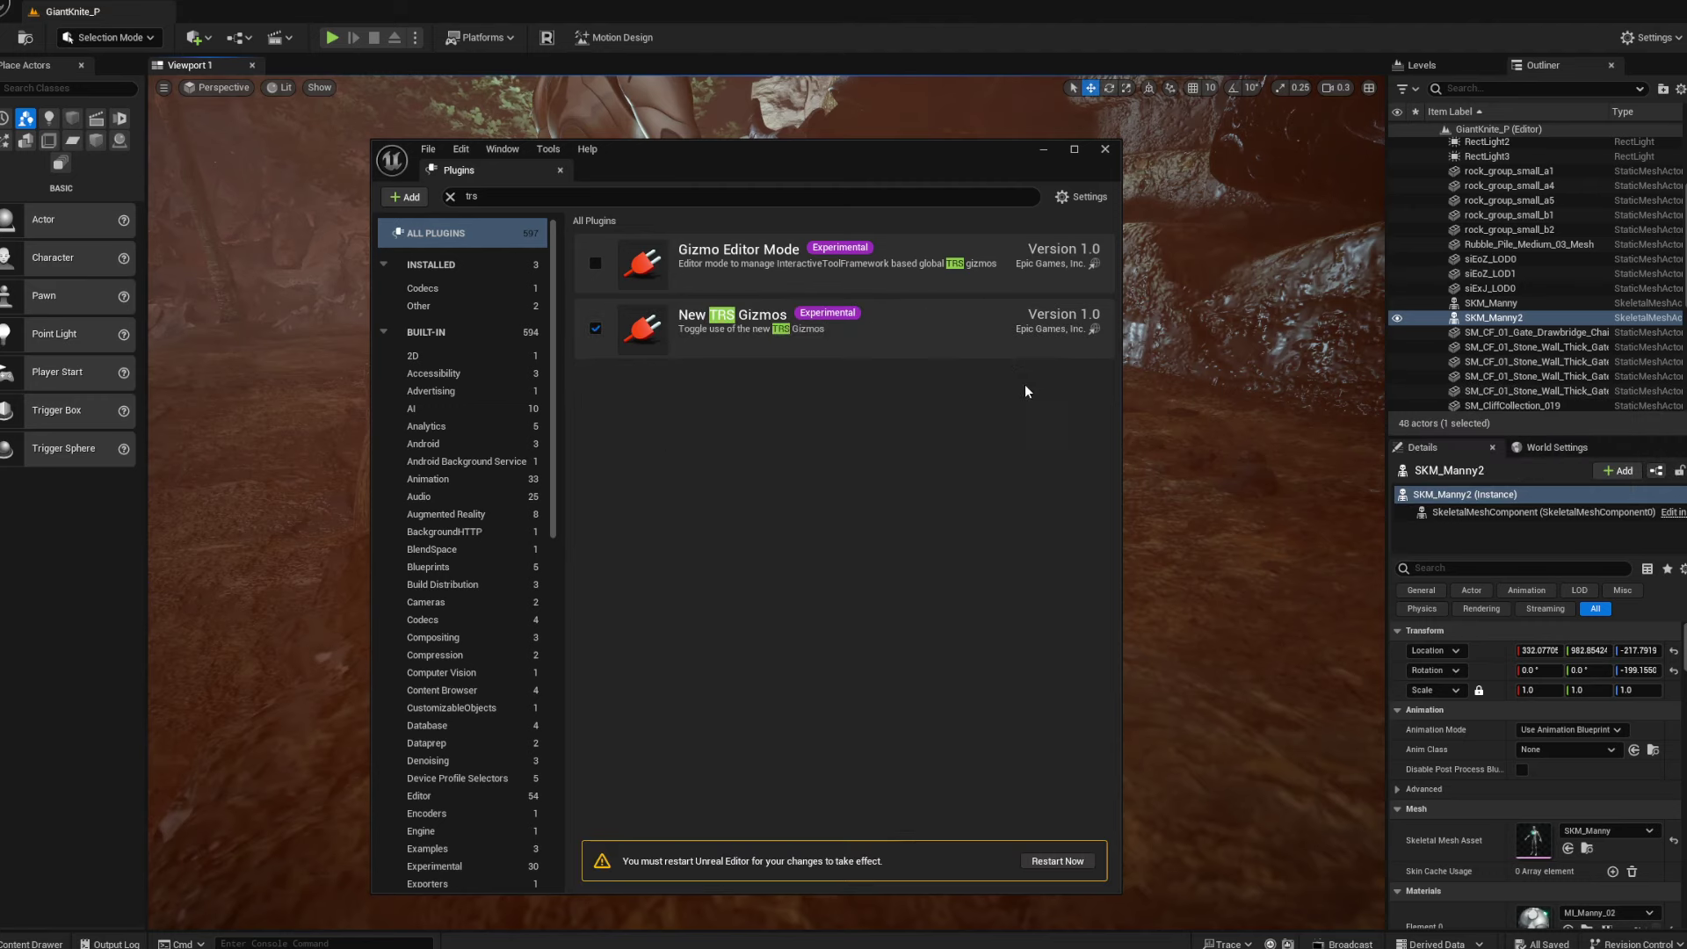
left_click(596, 264)
left_click(1686, 486)
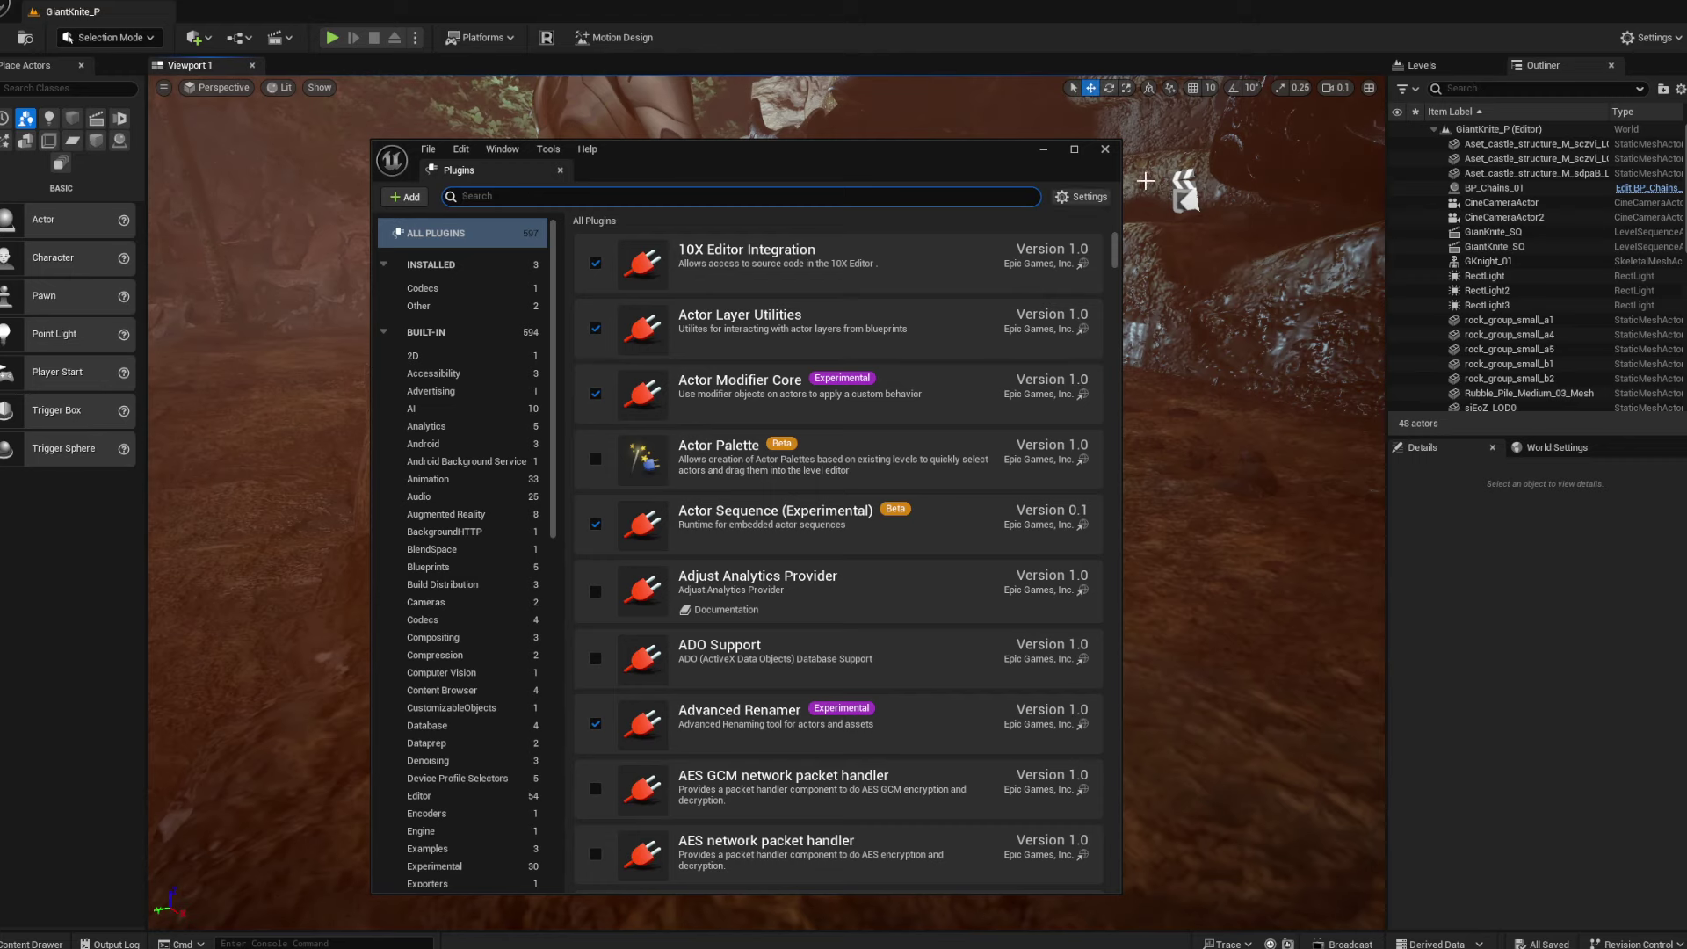
Close the plugin manager, select the SKM_Manny2 mannequin and frame its full body
left_click(1109, 156)
right_click_drag(933, 563, 881, 384)
left_click(887, 392)
right_click_drag(899, 568, 945, 549)
right_click_drag(677, 384, 678, 380)
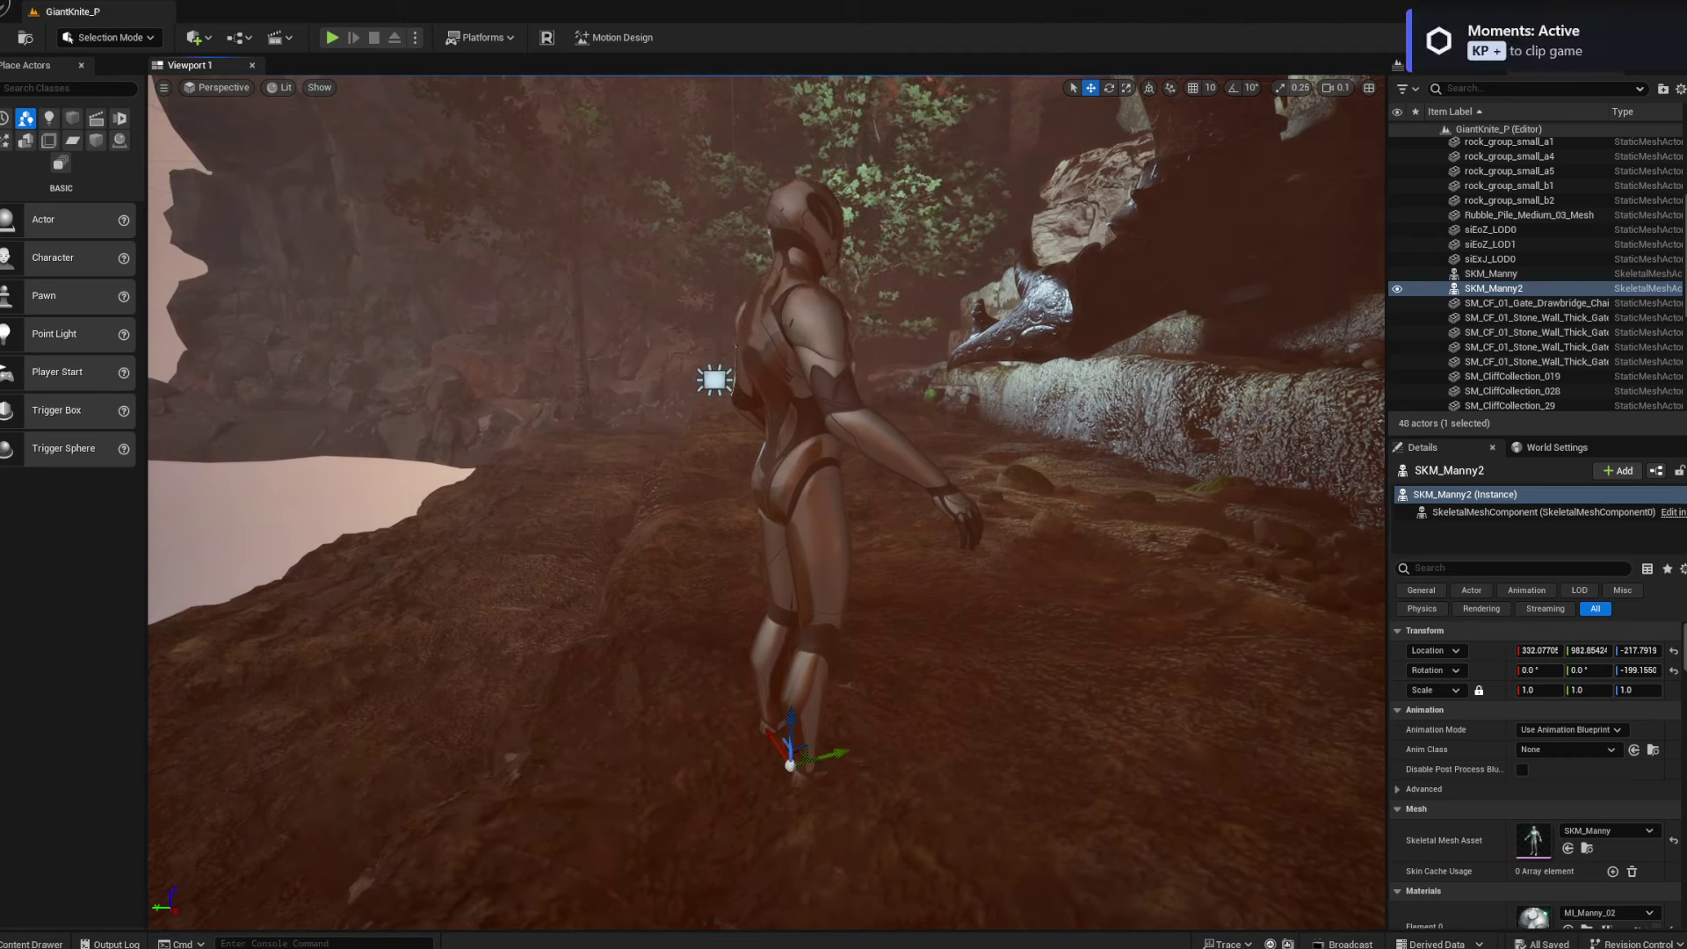
Search the Editor Preferences for trs and turn on Enable New Gizmos, keeping the mannequin in sight
left_click(60, 1)
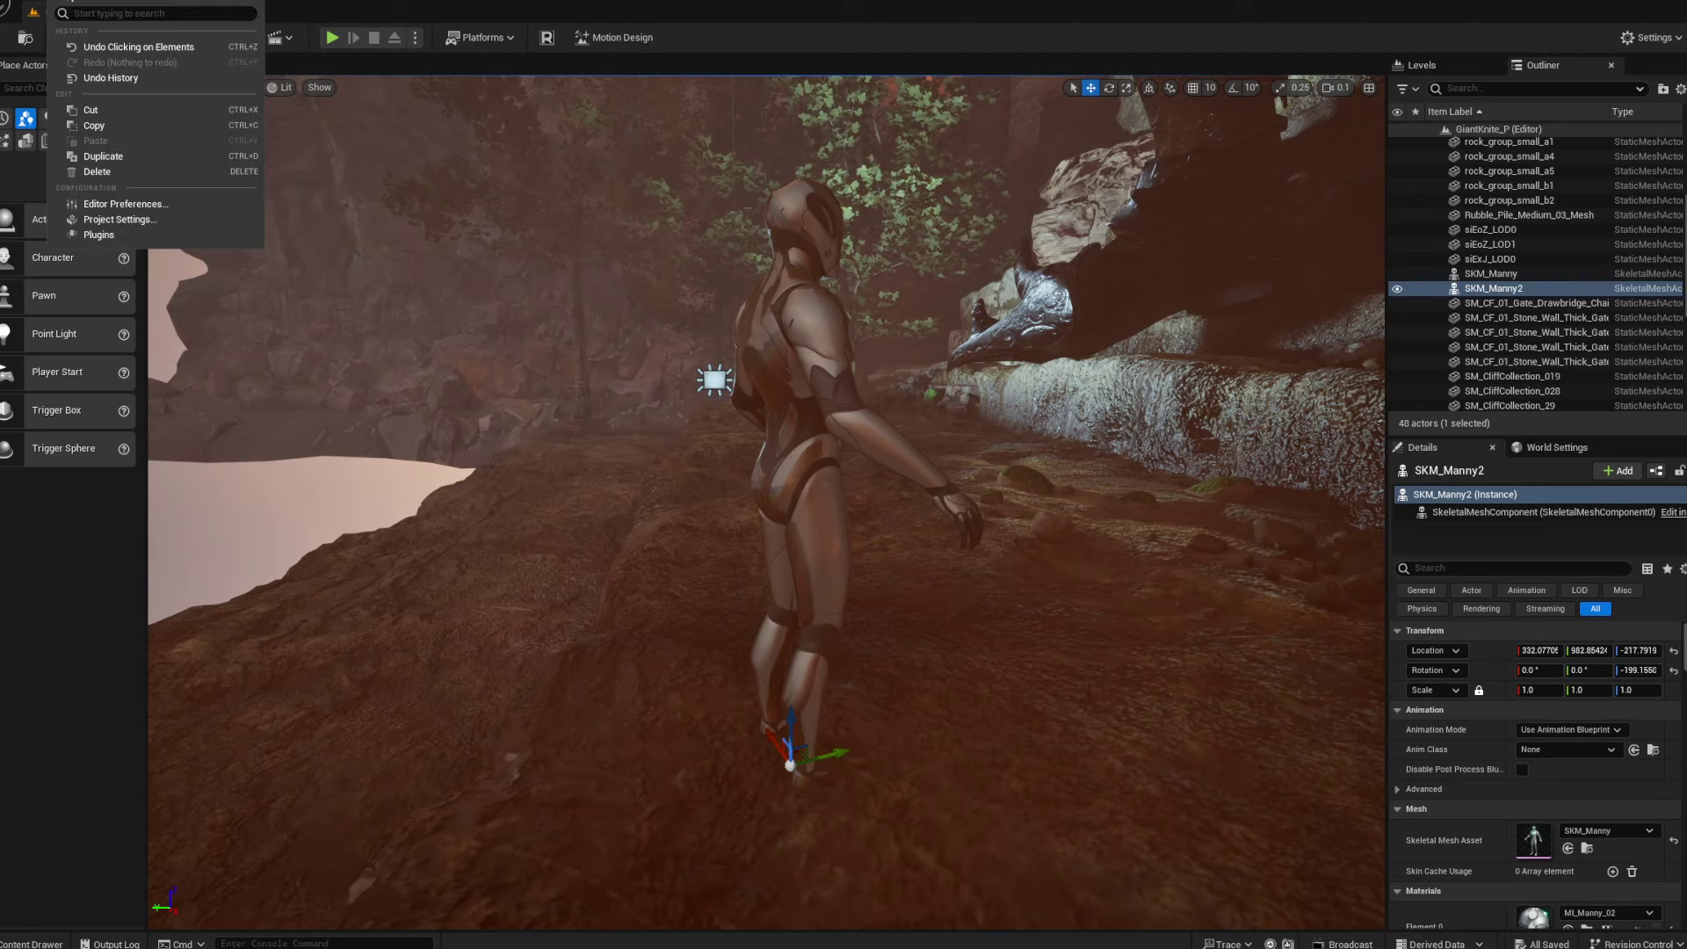
left_click(120, 205)
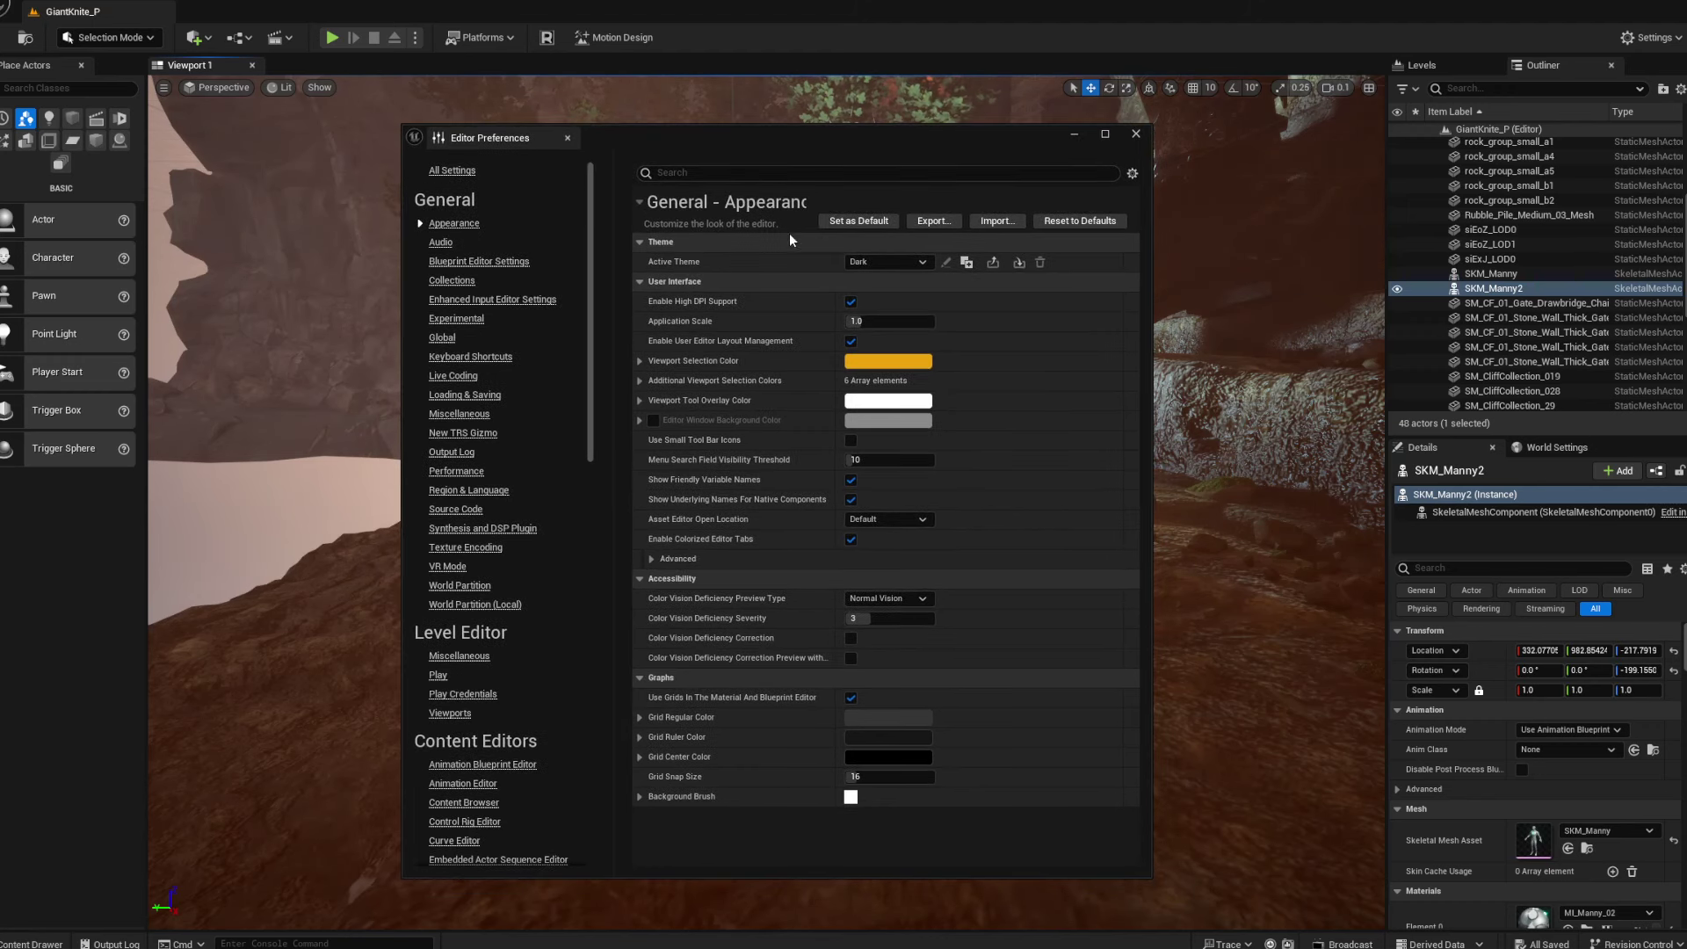
left_click(698, 173)
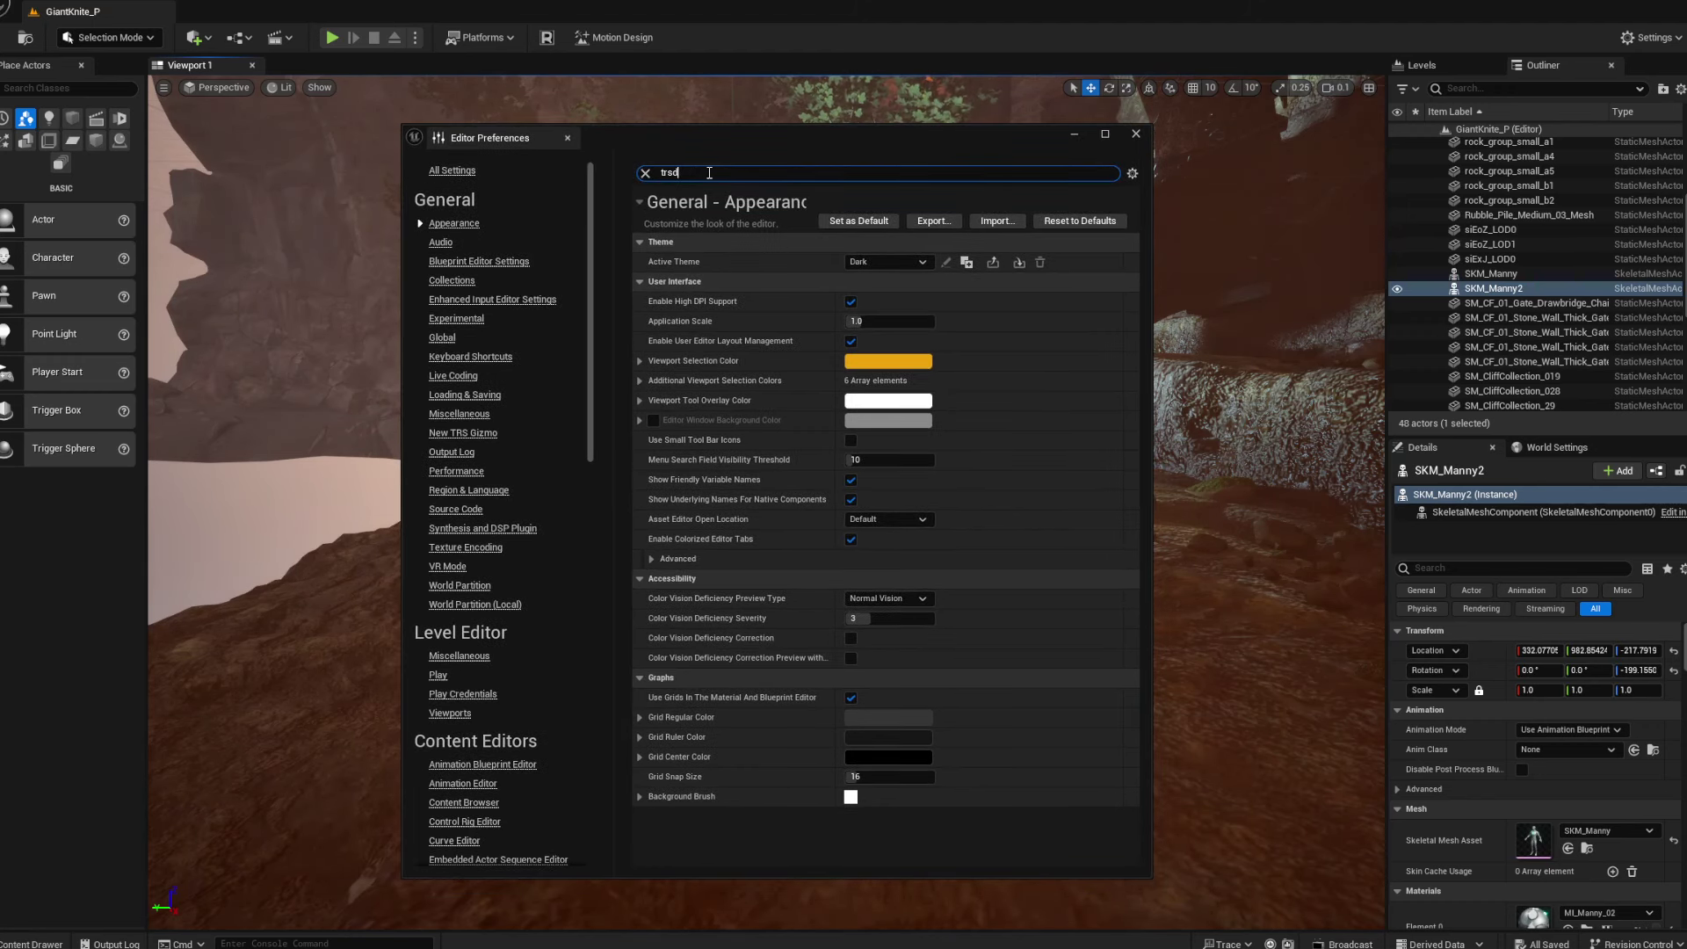
type("trsd")
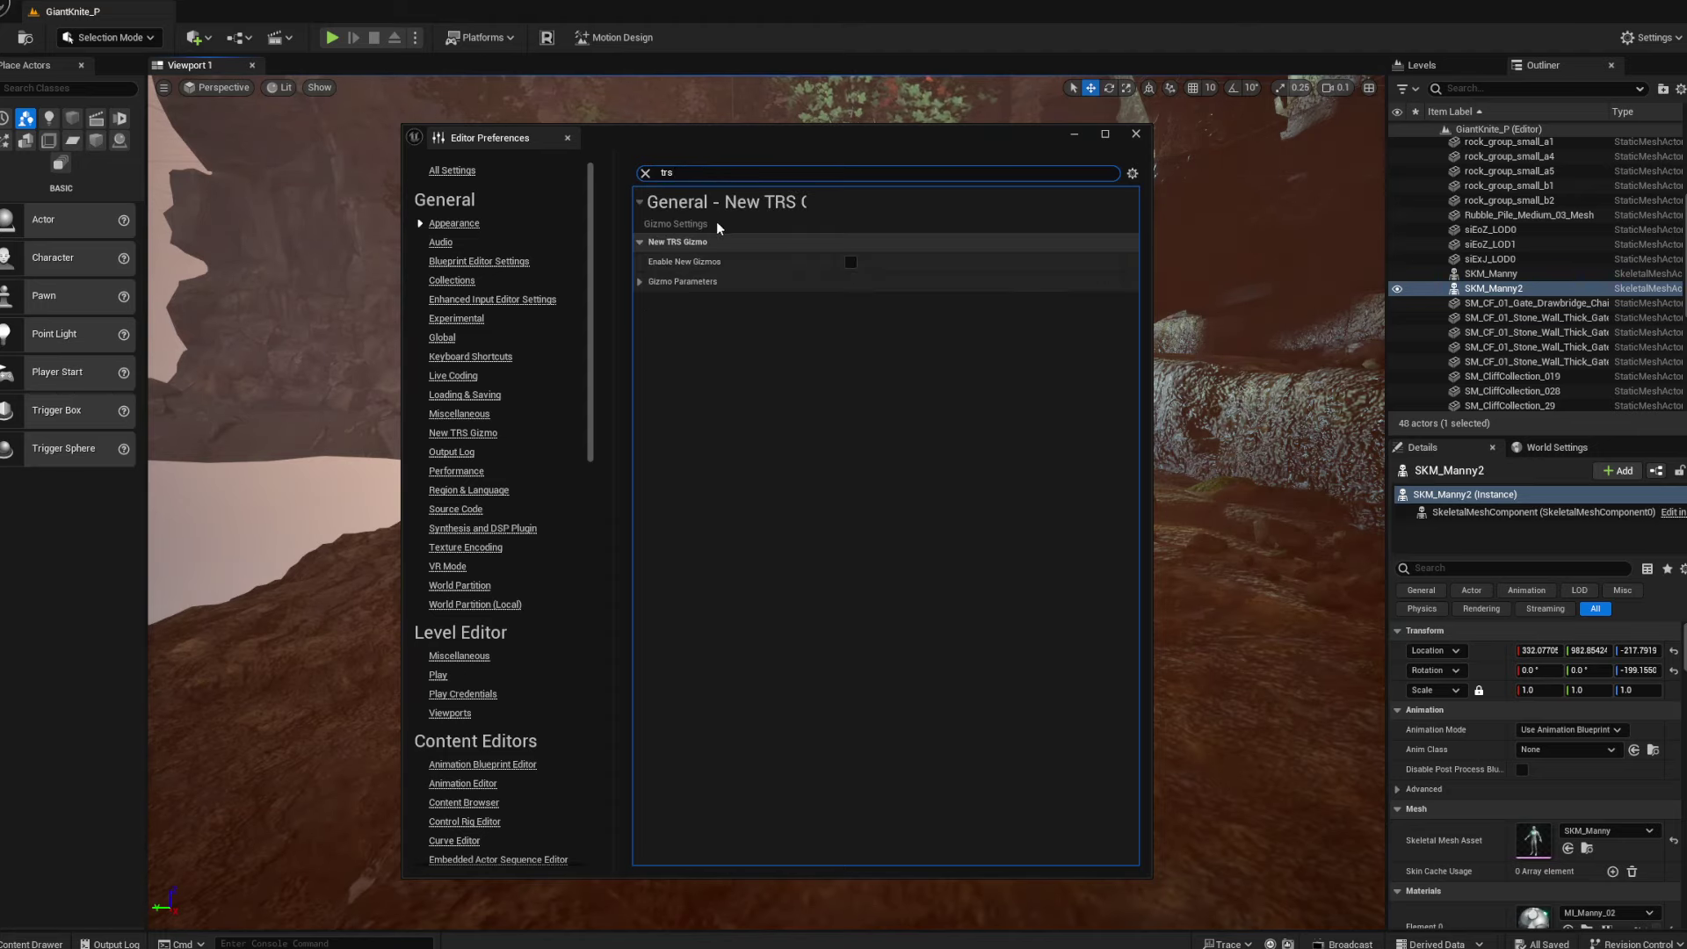
left_click(765, 154)
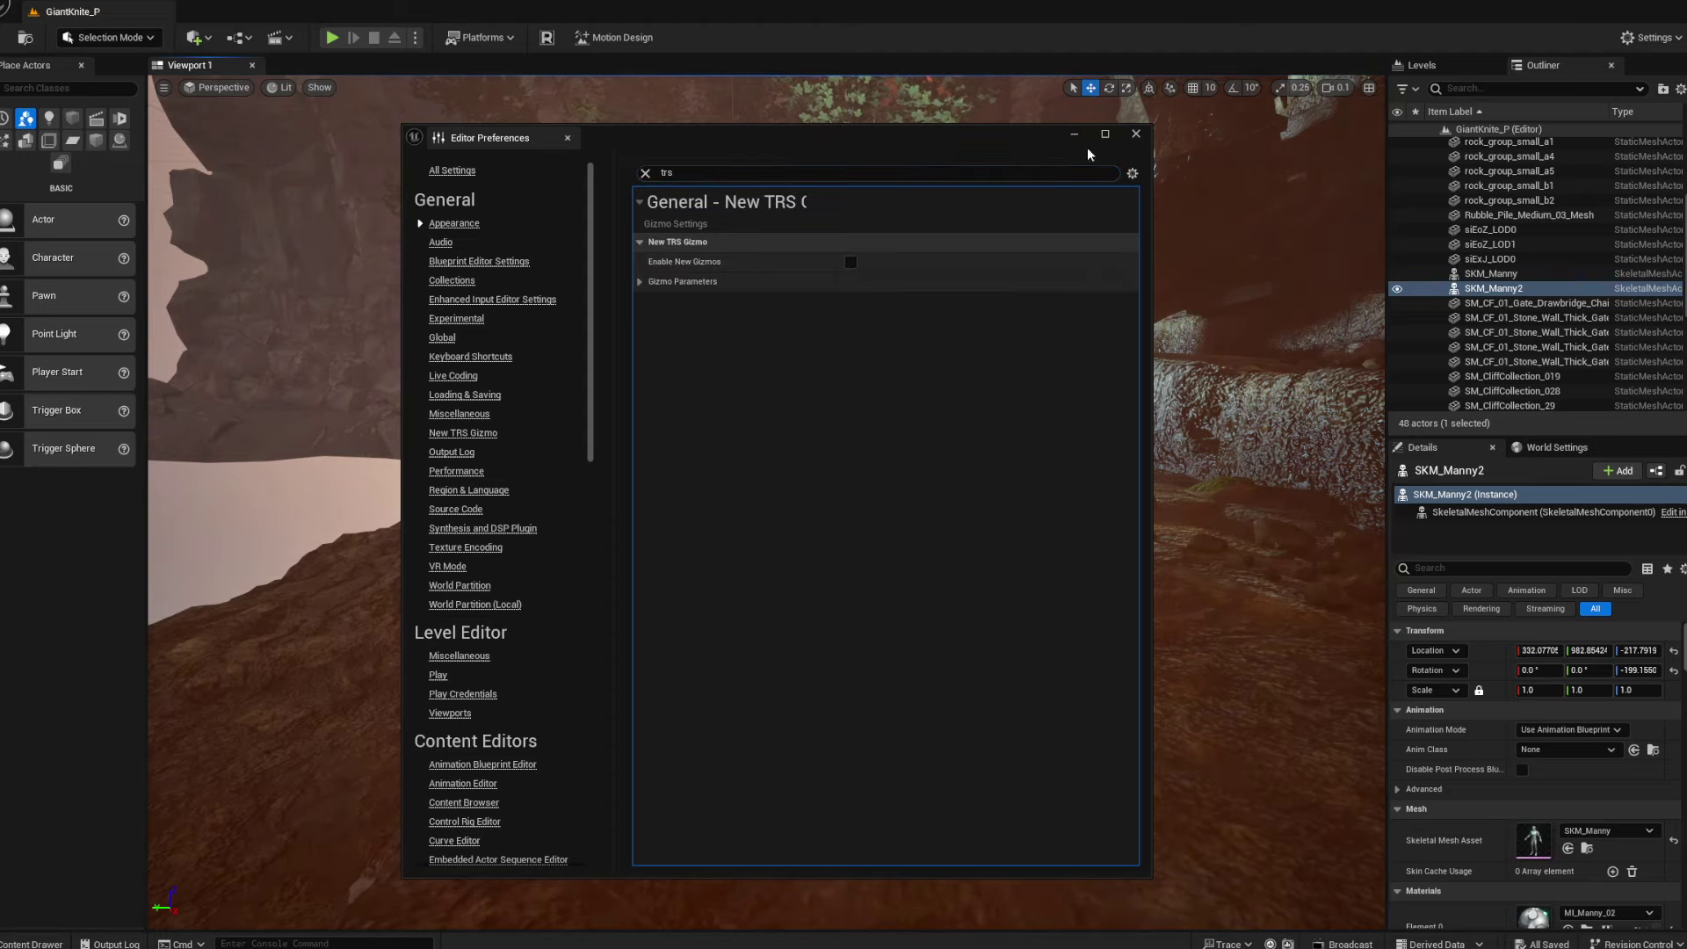
left_click_drag(716, 152, 1238, 84)
left_click(1372, 192)
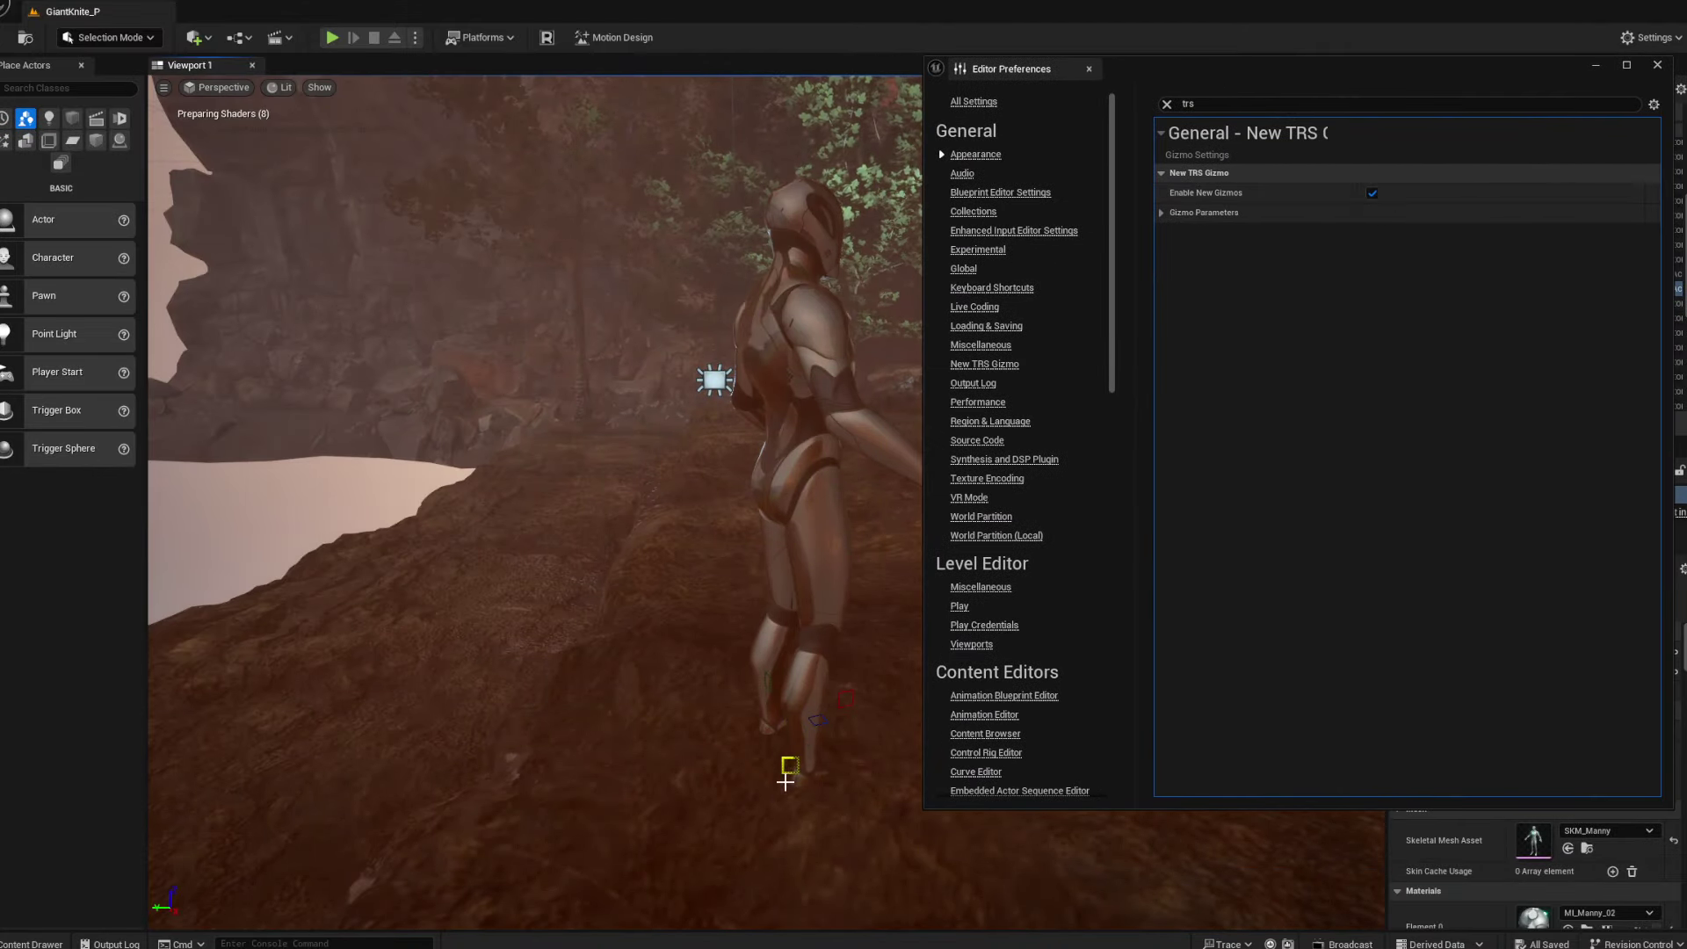
Try moving the mannequin with a plane handle of the new translate gizmo, and undo the move
key("d")
mouse_move(721, 782)
right_mouse_down()
mouse_move(694, 778)
mouse_move(719, 779)
right_mouse_up()
key("w")
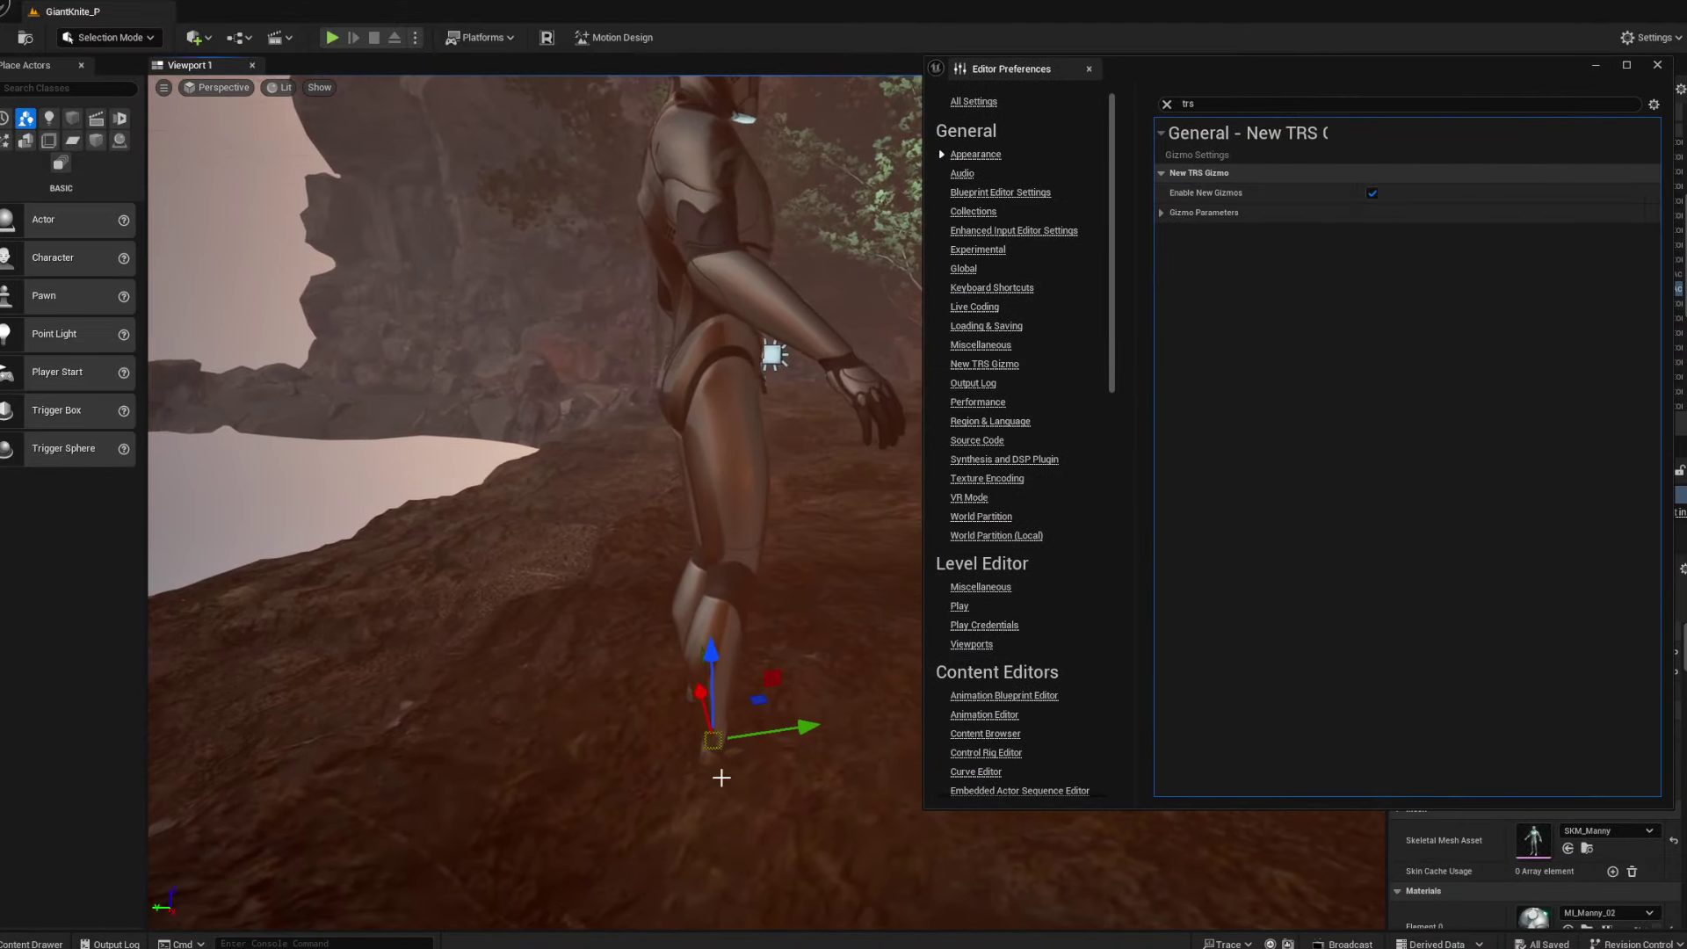
left_click_drag(765, 678, 766, 569)
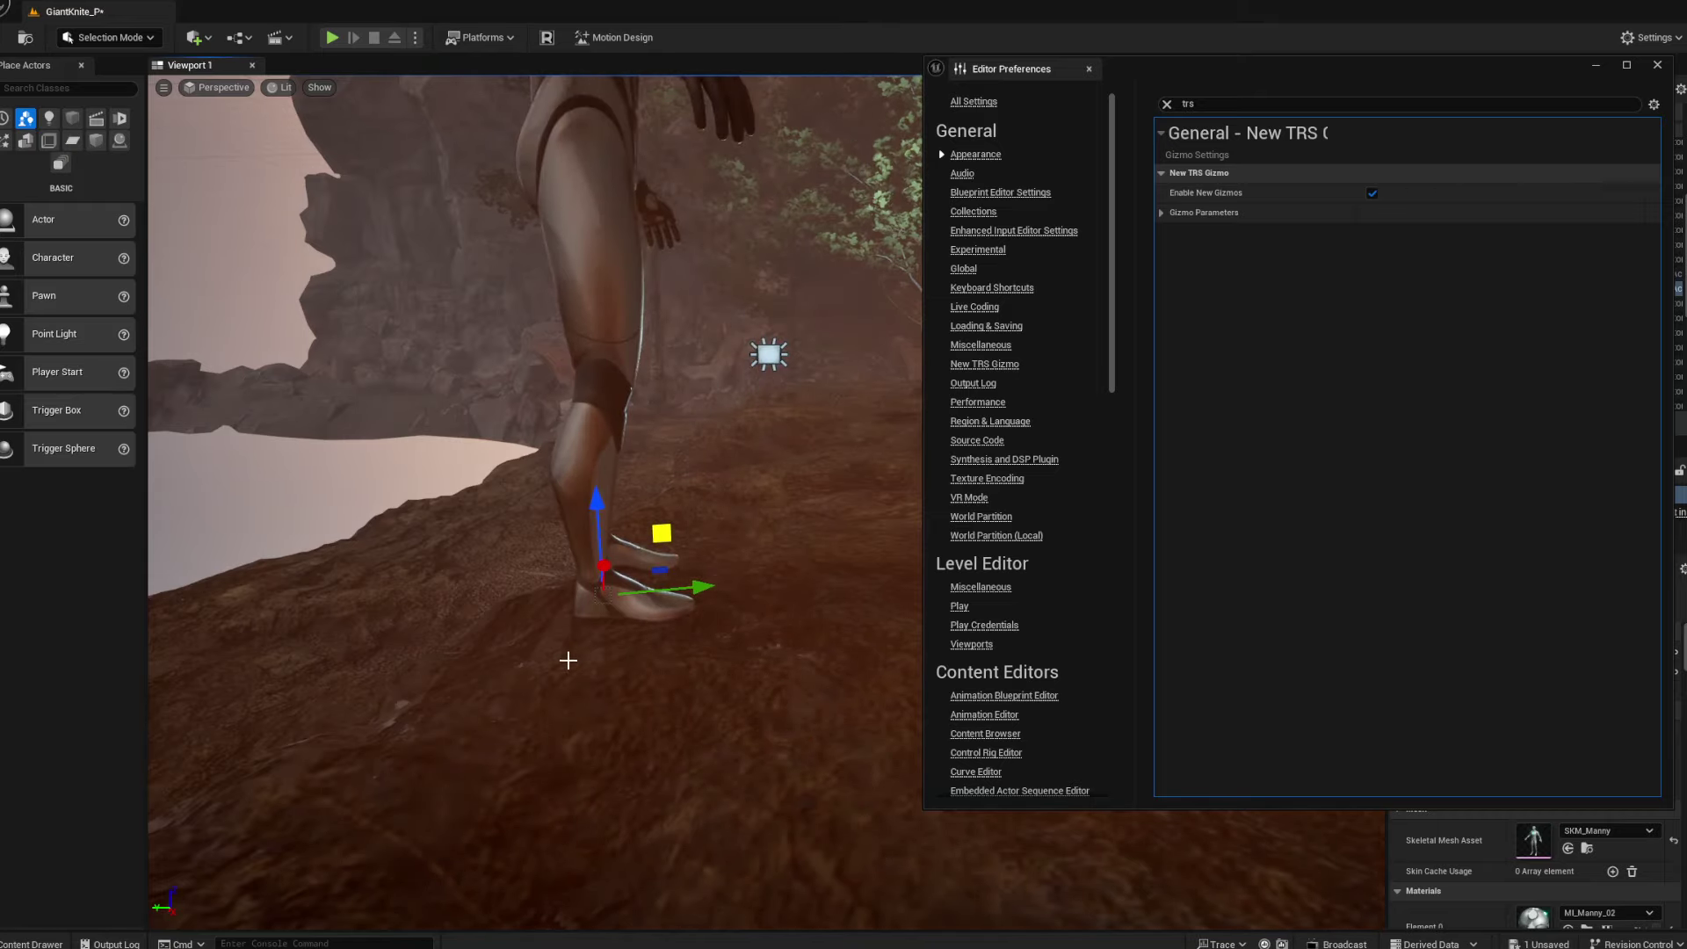
key("ctrl+z")
right_click_drag(553, 652, 676, 644)
key("a")
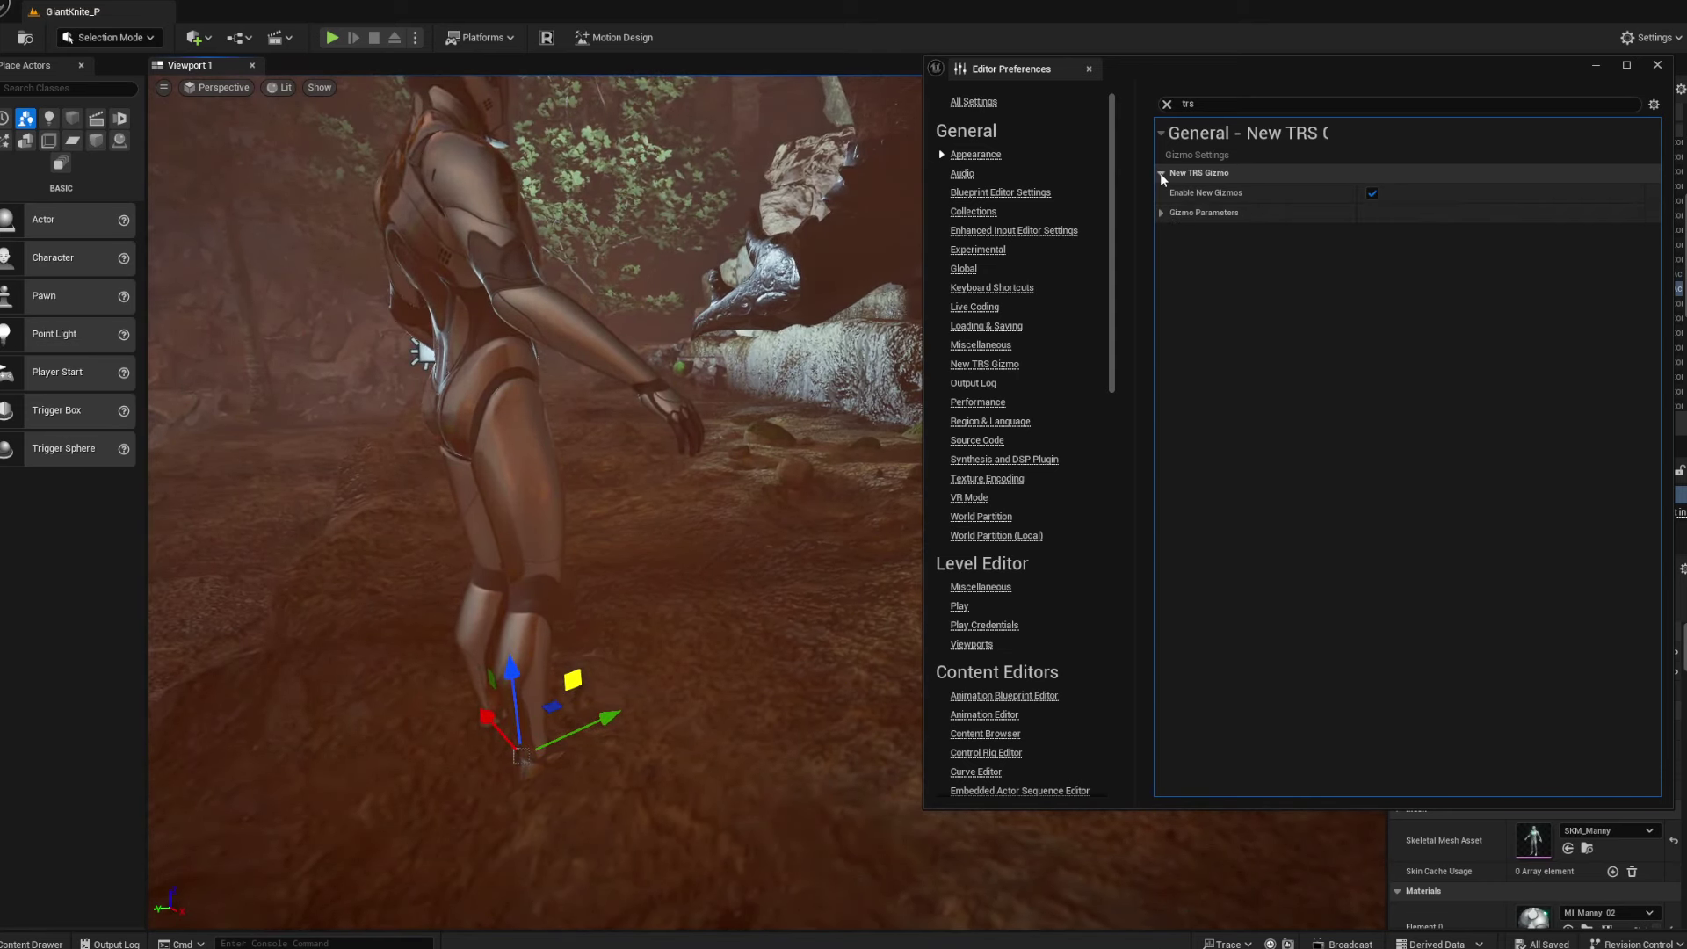
Examine the Rotate Mode options in the new gizmo's parameters
left_click(1162, 213)
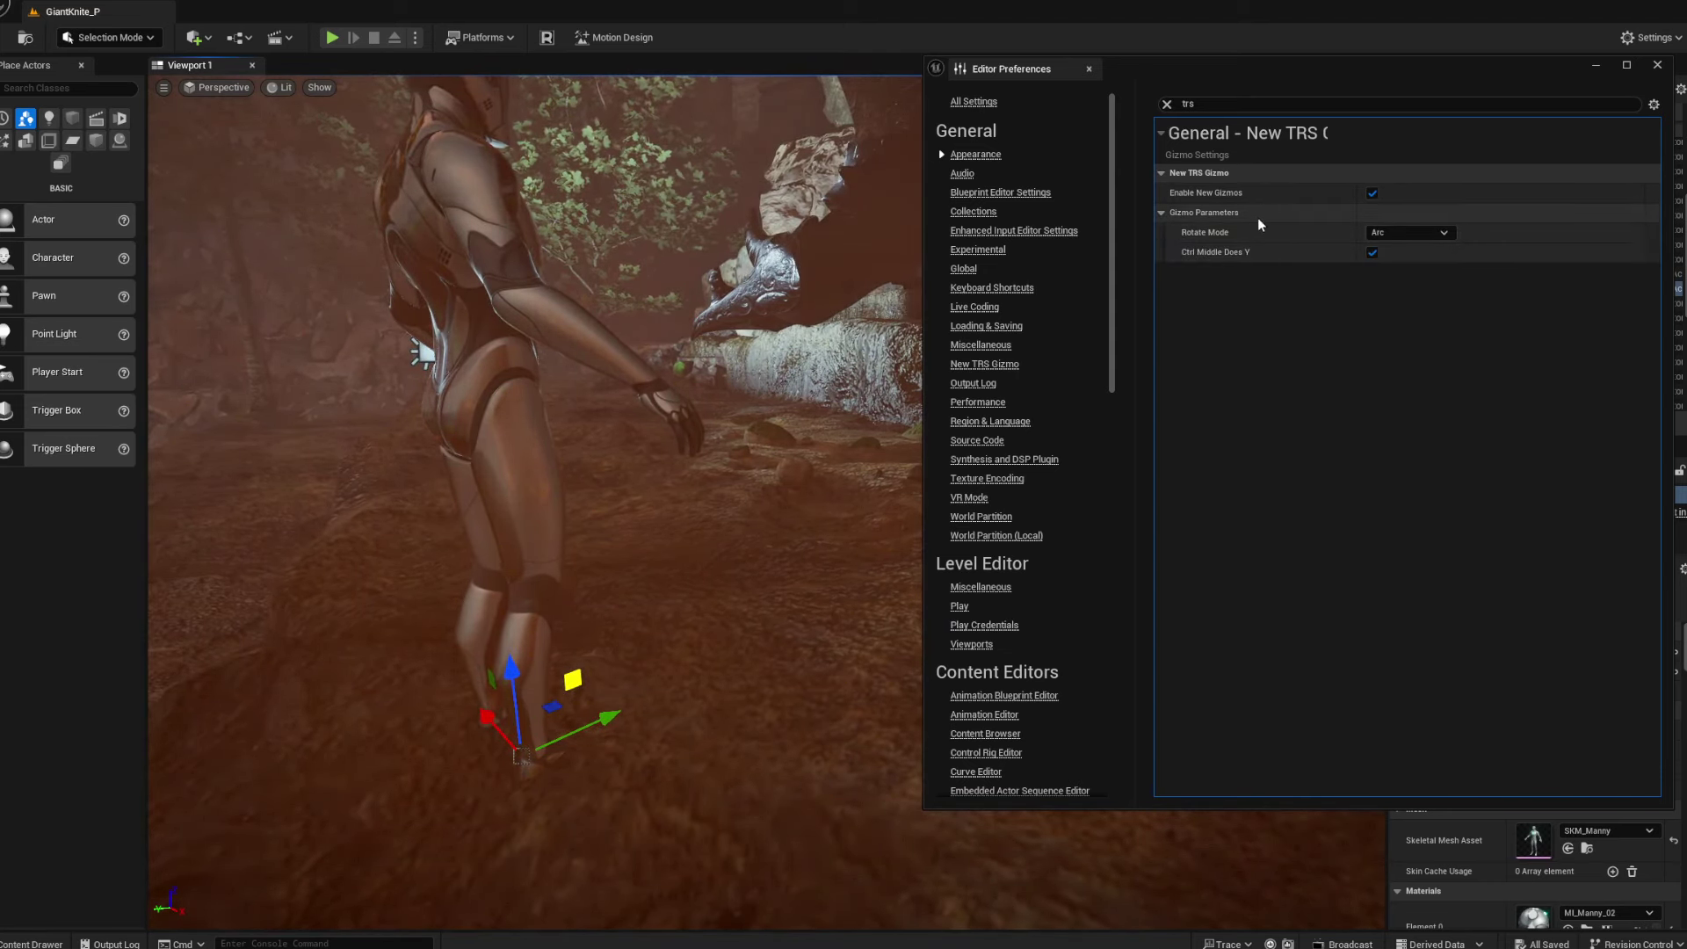
left_click(1448, 234)
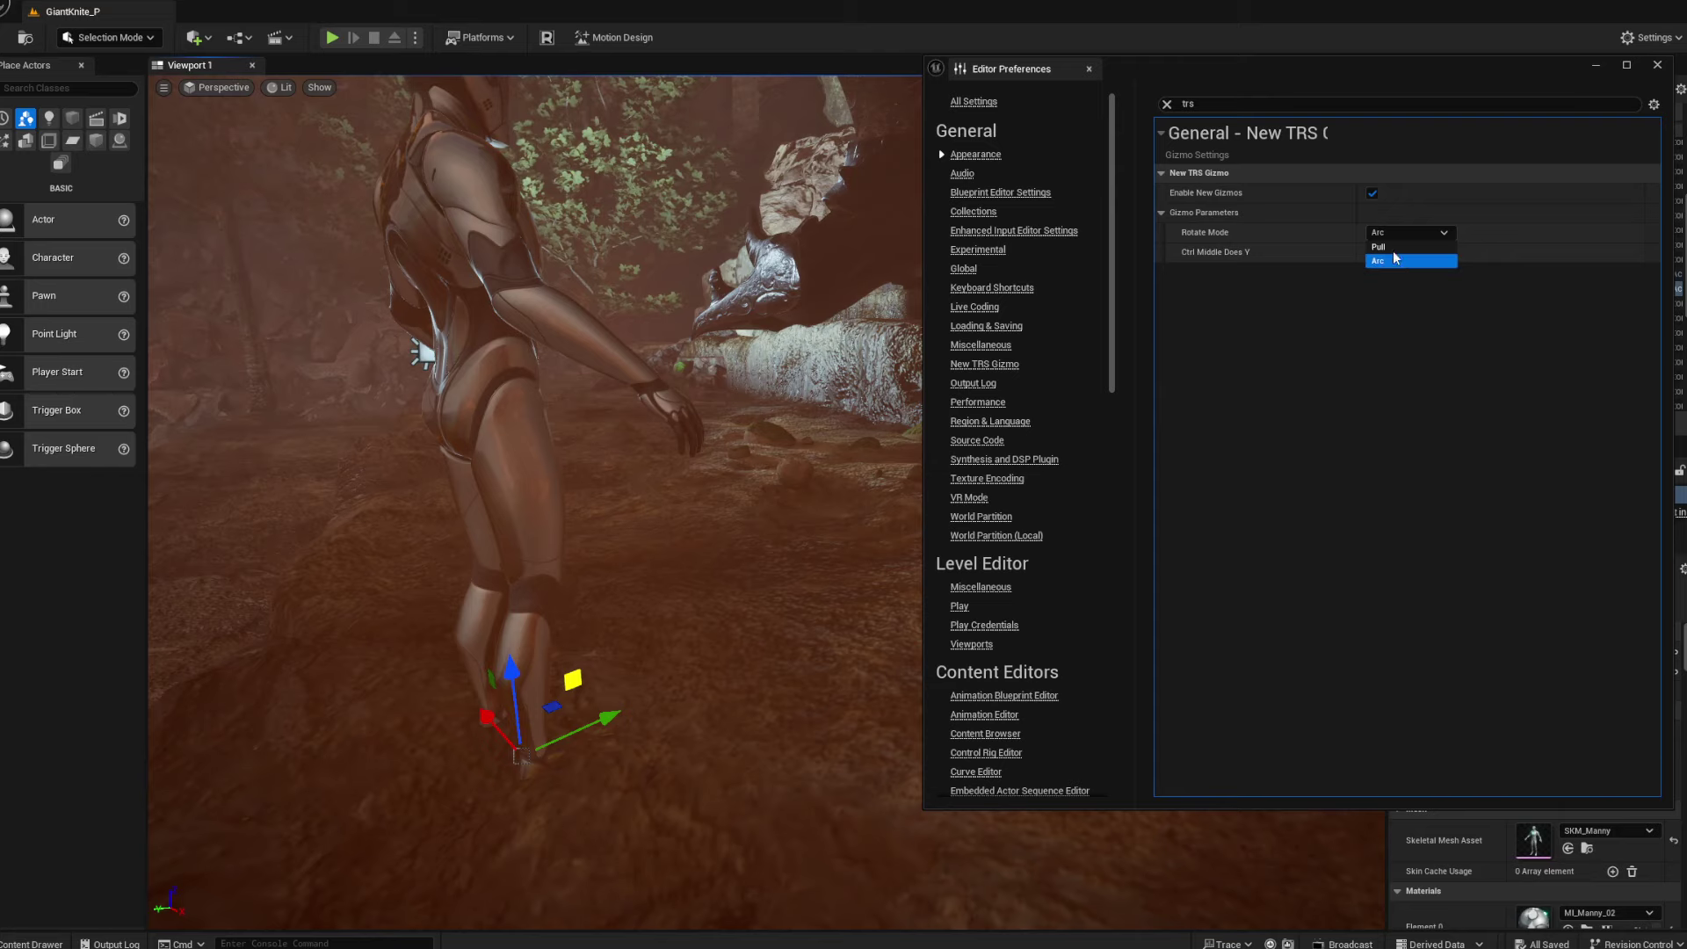
left_click(1378, 370)
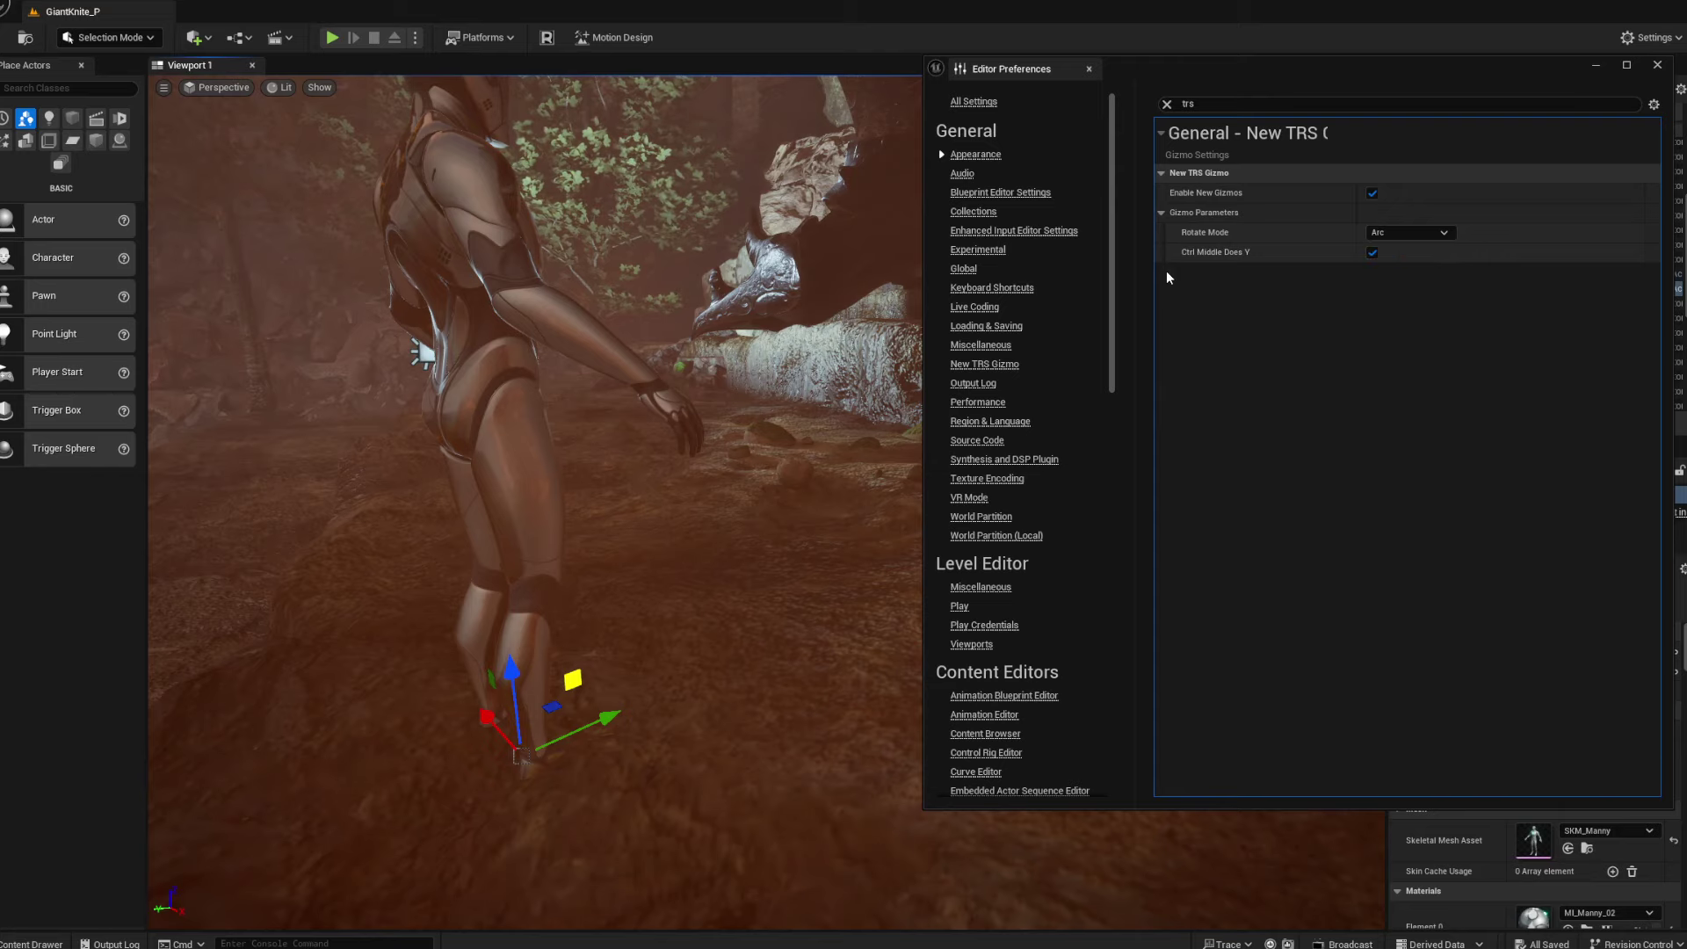
left_click(1162, 213)
Try rotating the mannequin freely with the new rotate gizmo
mouse_move(550, 644)
right_mouse_down()
mouse_move(517, 658)
mouse_move(552, 638)
right_mouse_up()
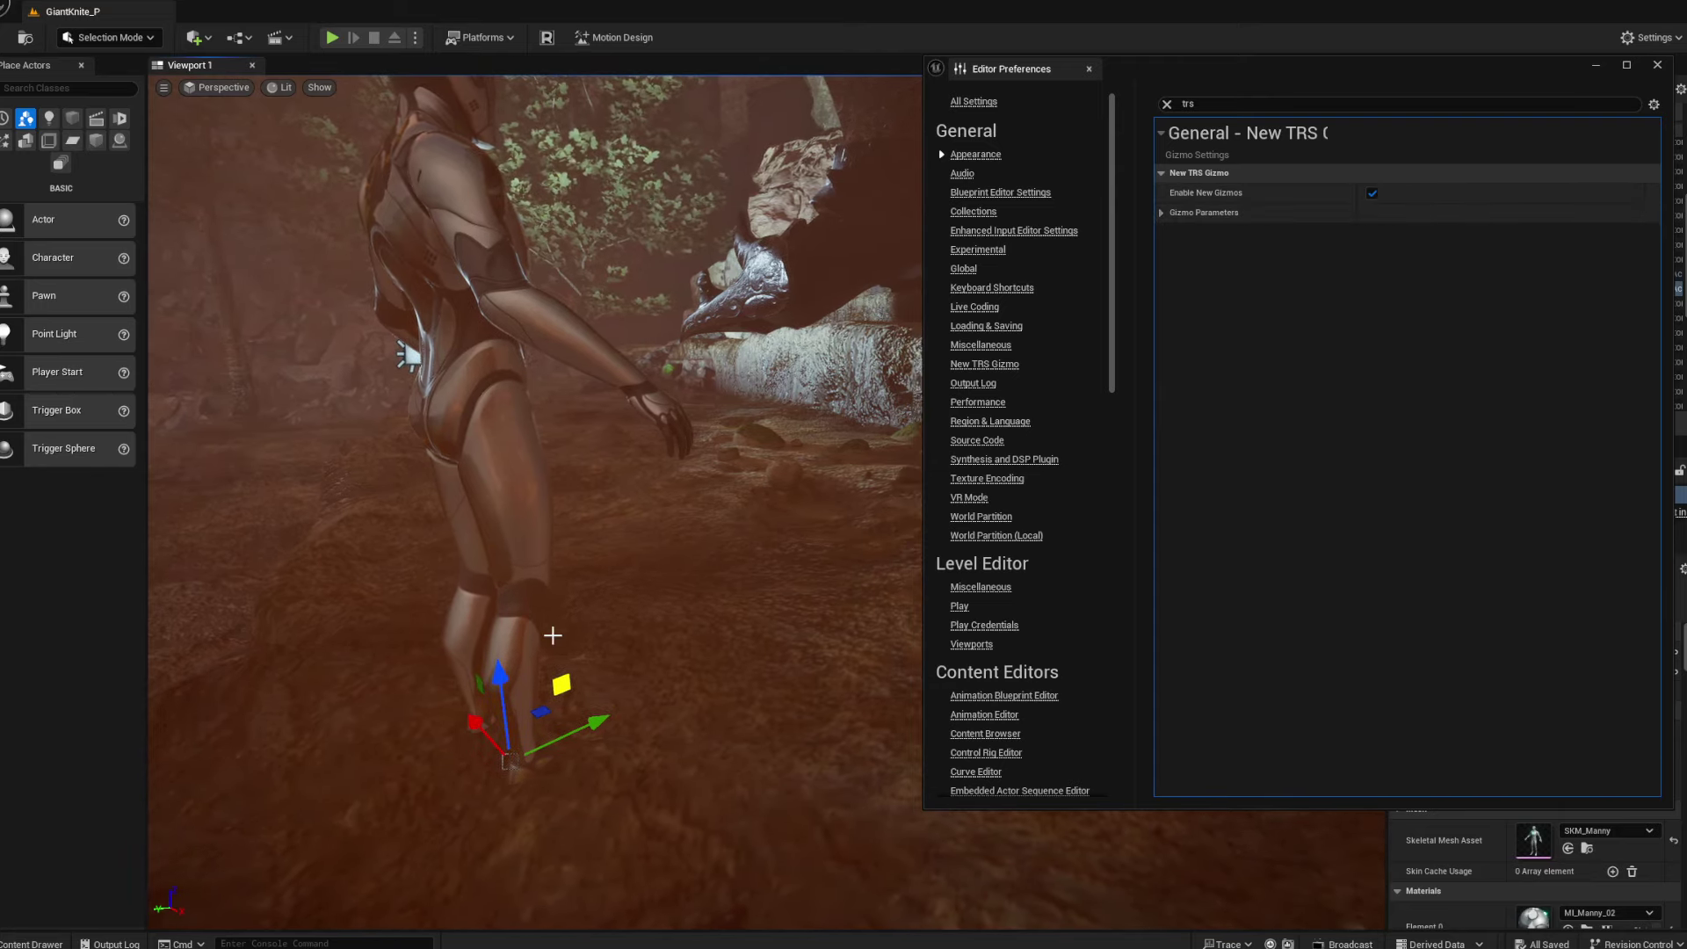
key("e")
left_click_drag(554, 728, 579, 702)
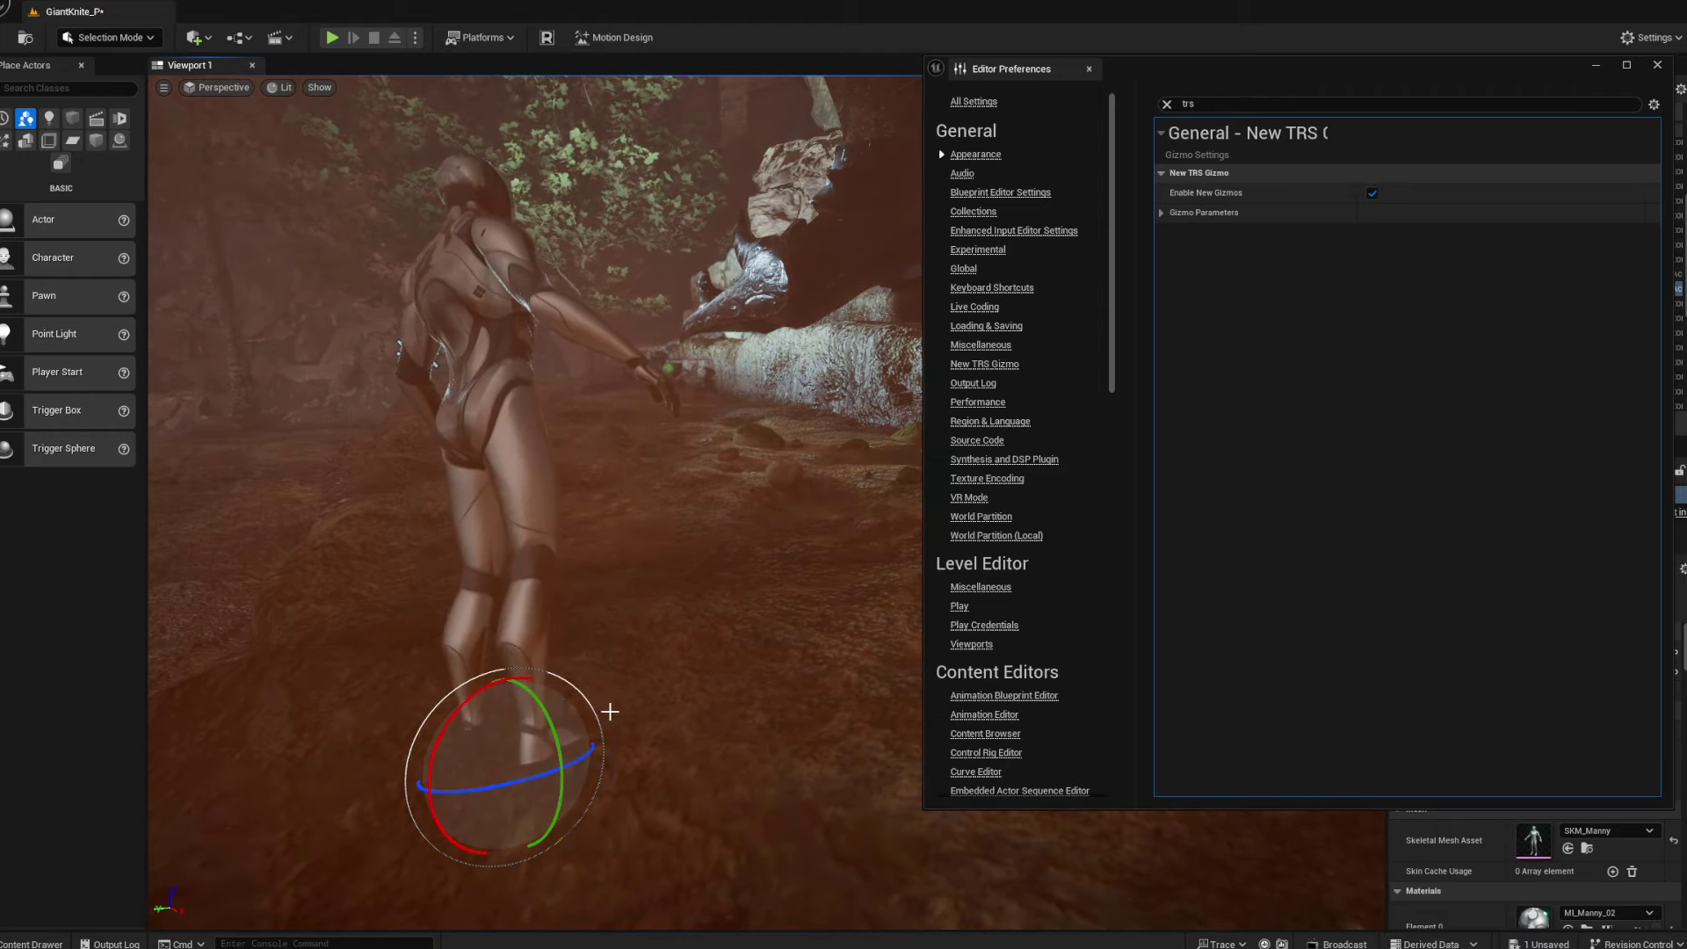
Turn off Enable New Gizmos and try rotating the mannequin with the classic rotate gizmo
left_click(1372, 193)
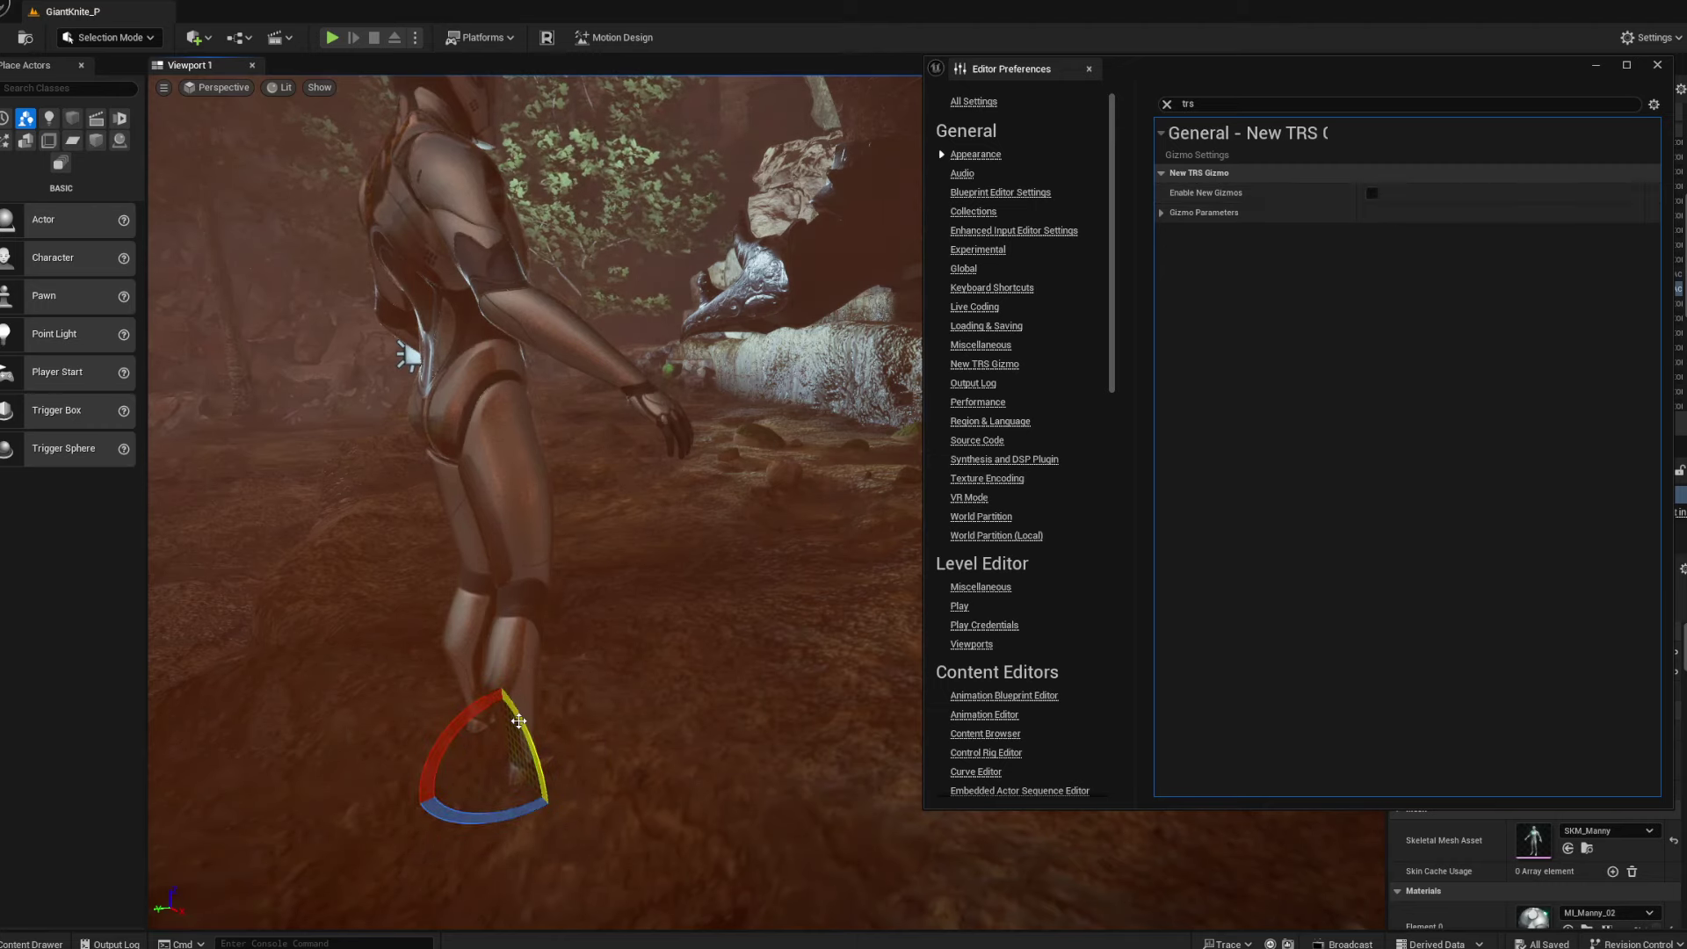
left_click_drag(519, 722, 472, 726)
right_click_drag(471, 726, 494, 727)
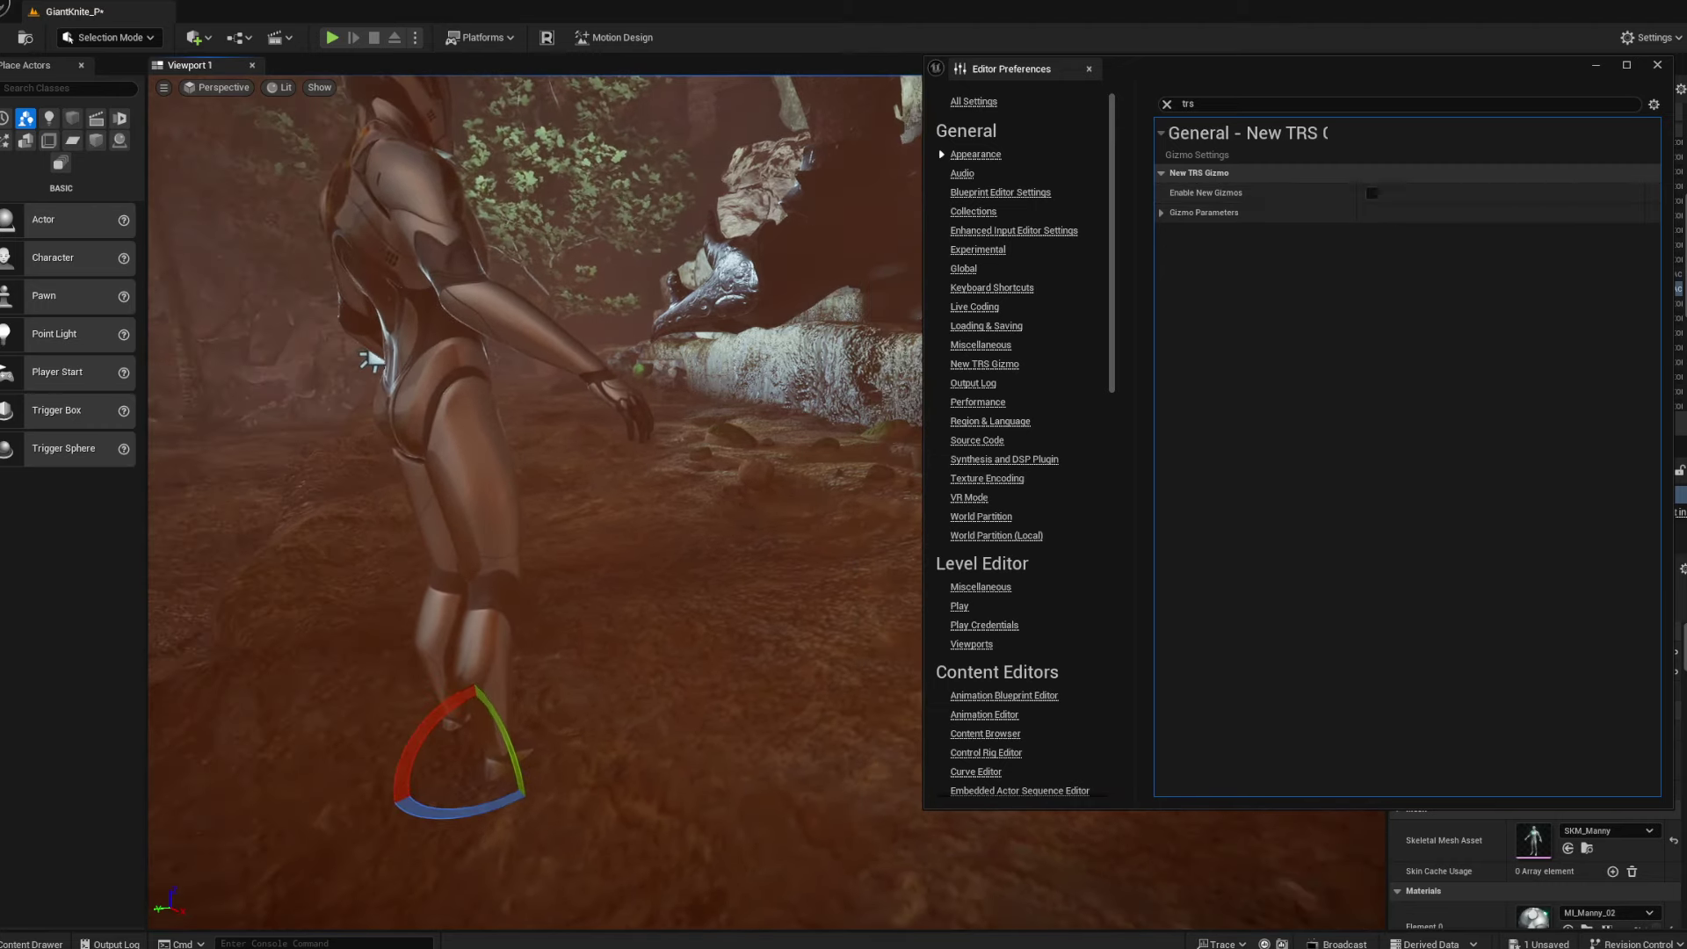
Turn Enable New Gizmos back on and rotate the mannequin slightly by the new rotate gizmo's inner sphere
left_click(1373, 193)
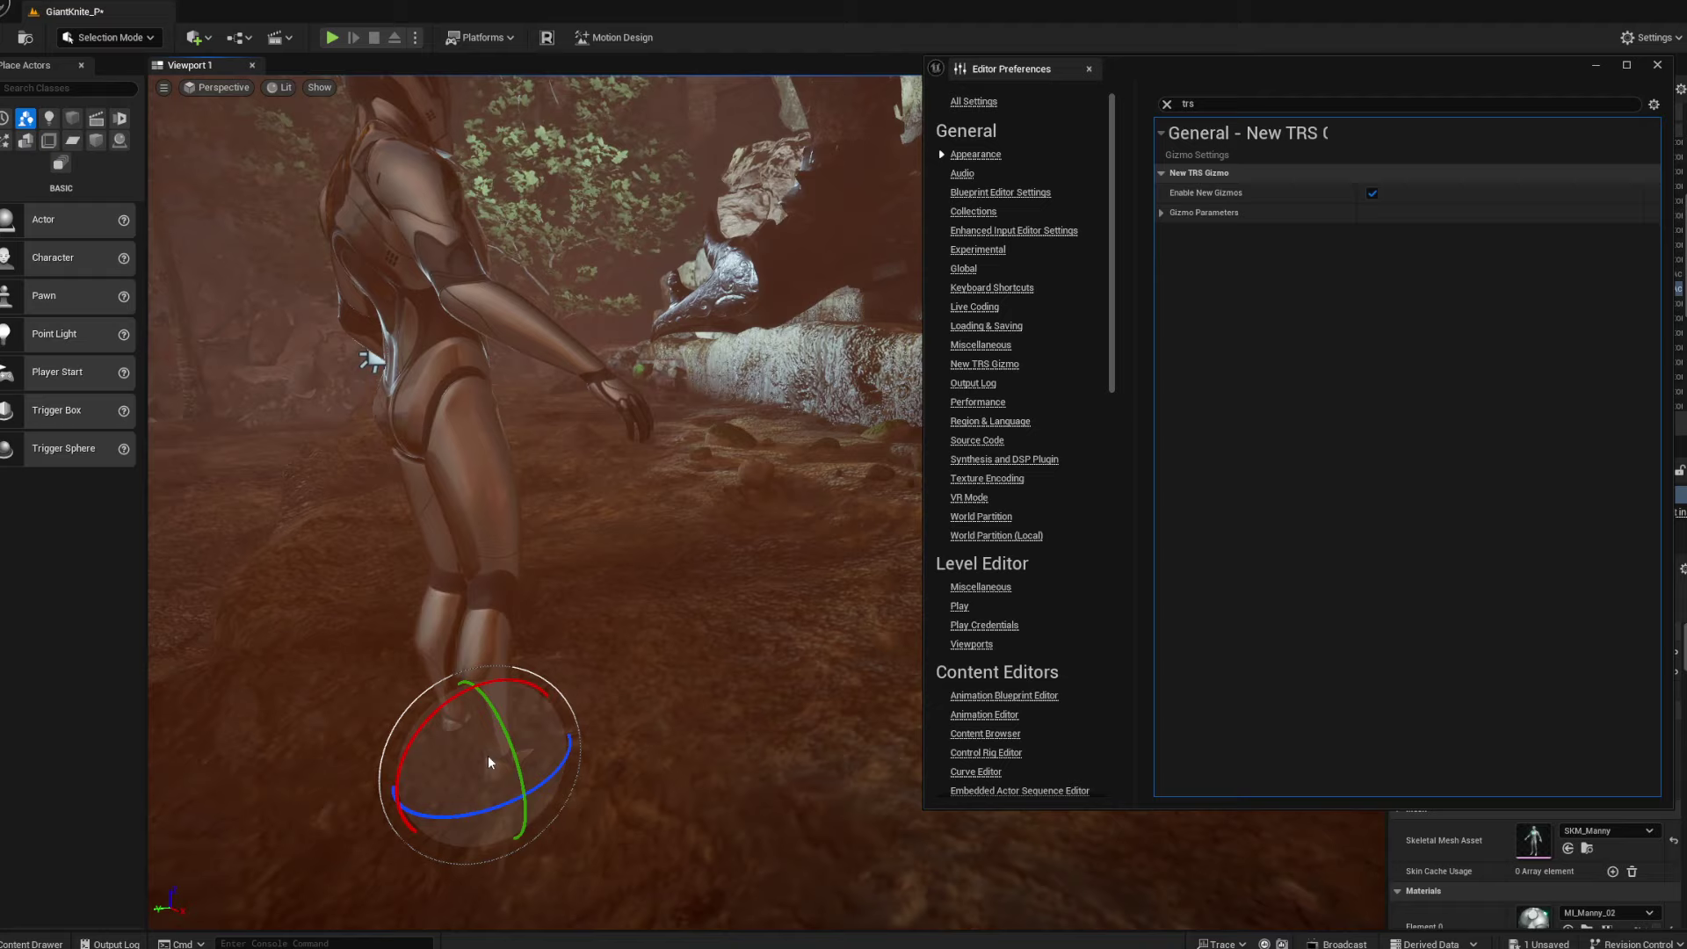
left_click_drag(455, 751, 542, 729)
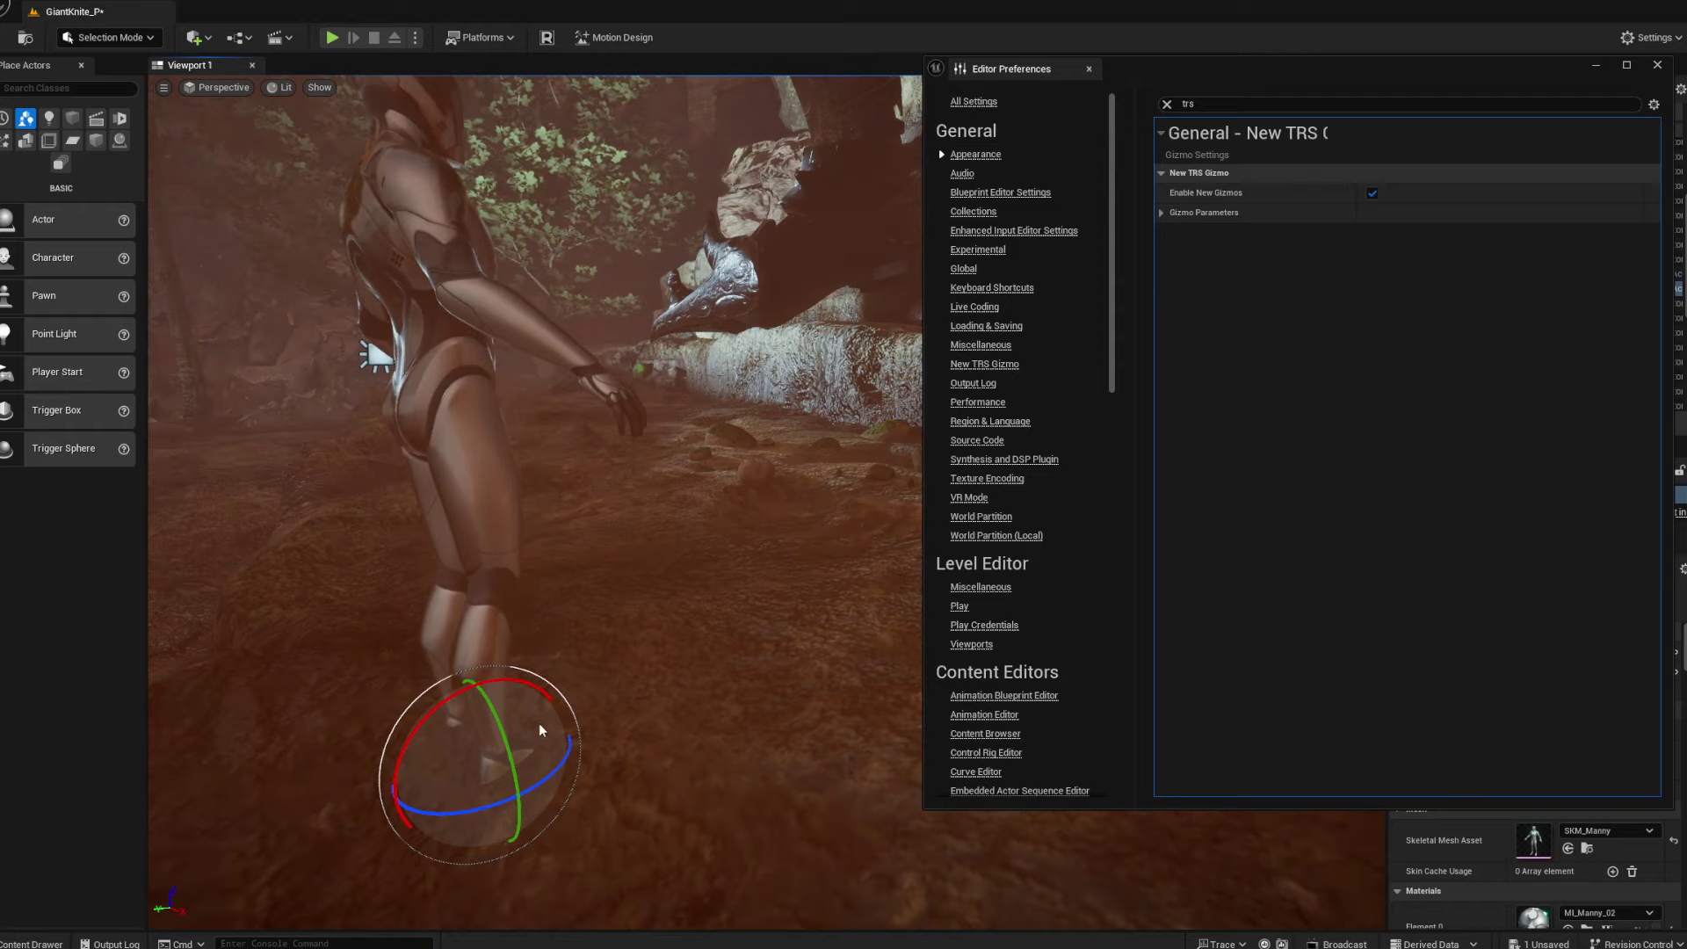
Rotate the mannequin toward the camera with the new rotate gizmo, and try scaling it by the scale gizmo's XY plane handle
left_click_drag(478, 802, 487, 761)
key("r")
mouse_move(572, 727)
left_mouse_down()
mouse_move(684, 680)
mouse_move(551, 730)
left_mouse_up()
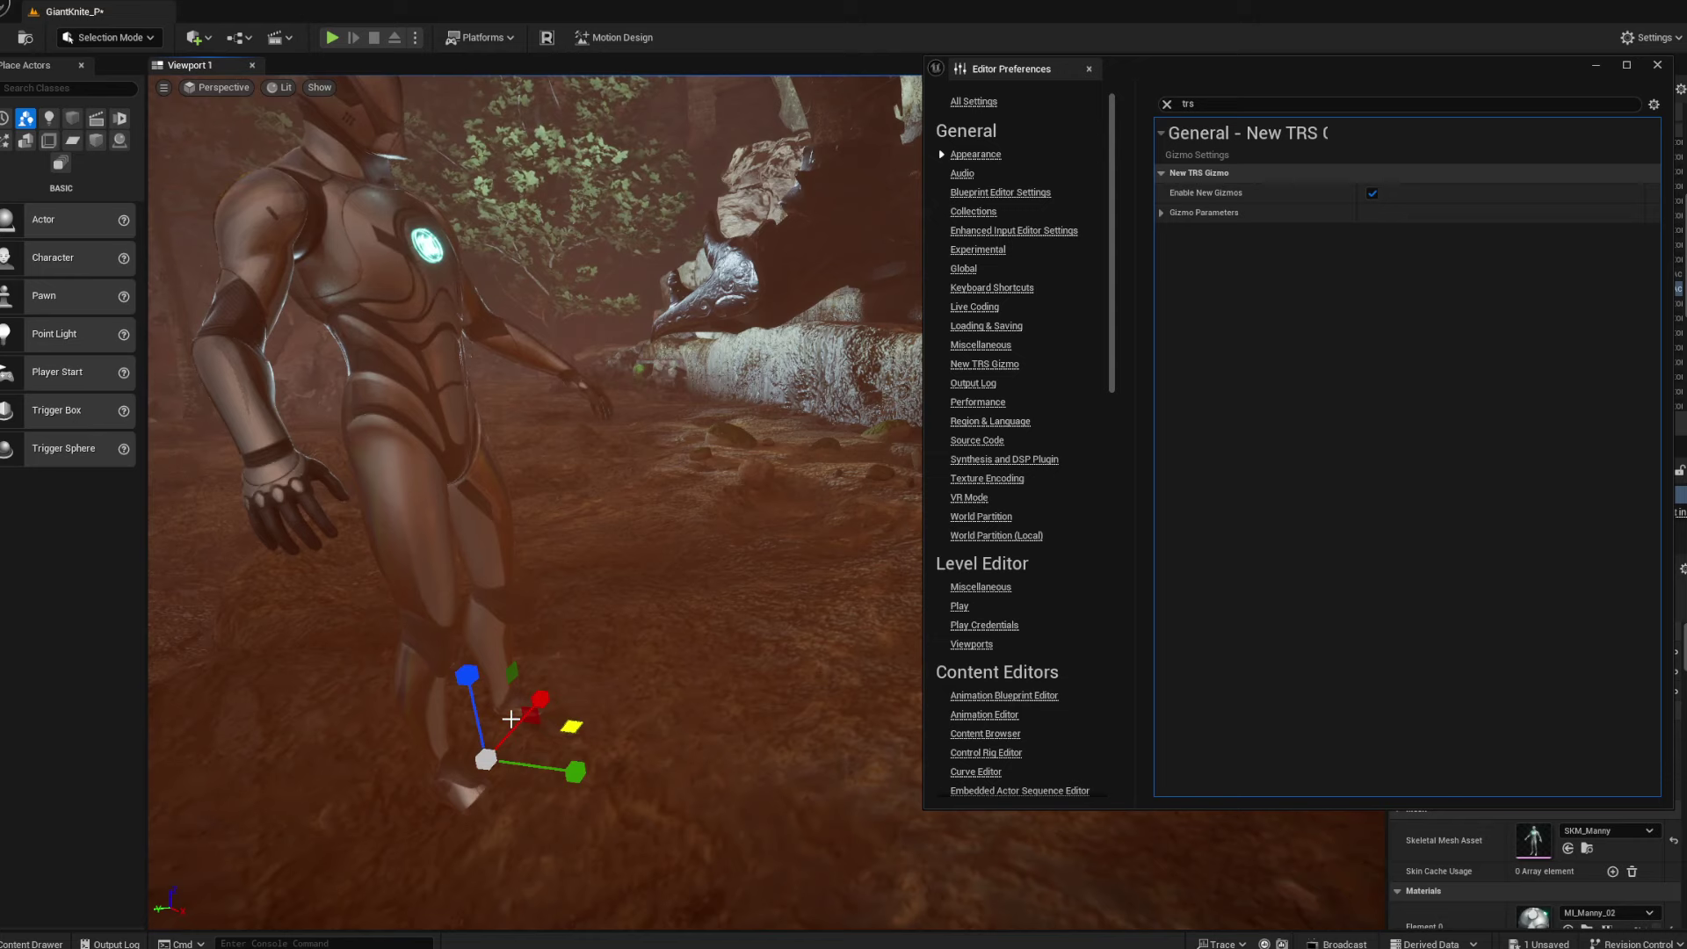
mouse_move(574, 700)
right_mouse_down()
mouse_move(555, 690)
mouse_move(550, 710)
right_mouse_up()
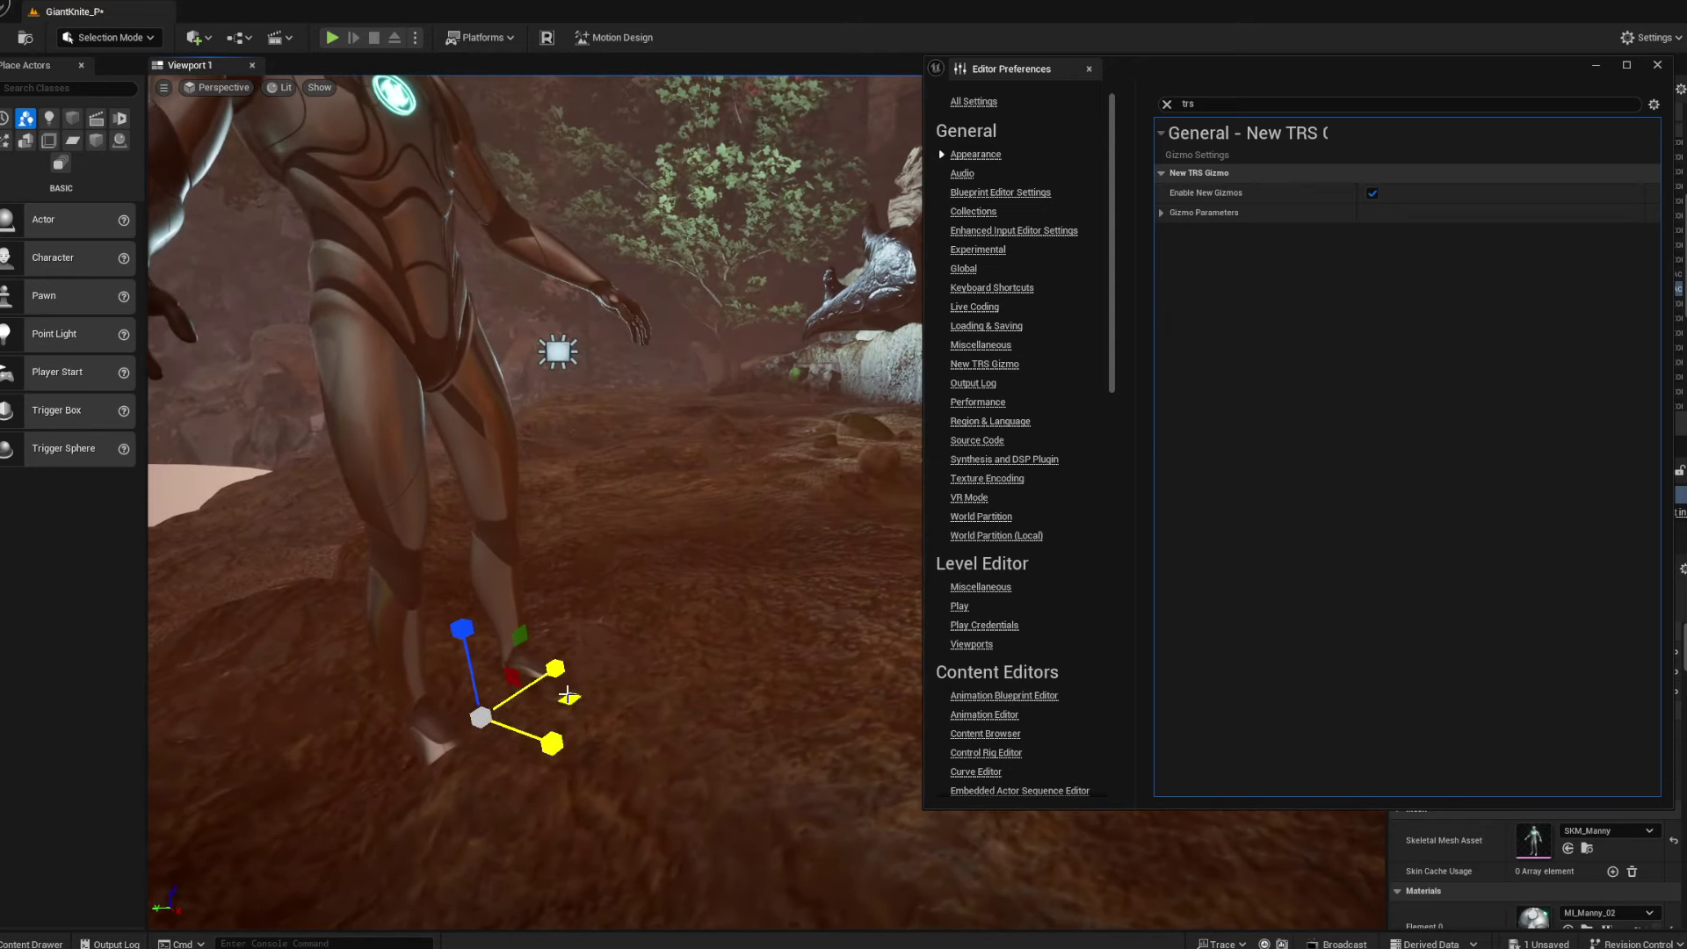
key("q")
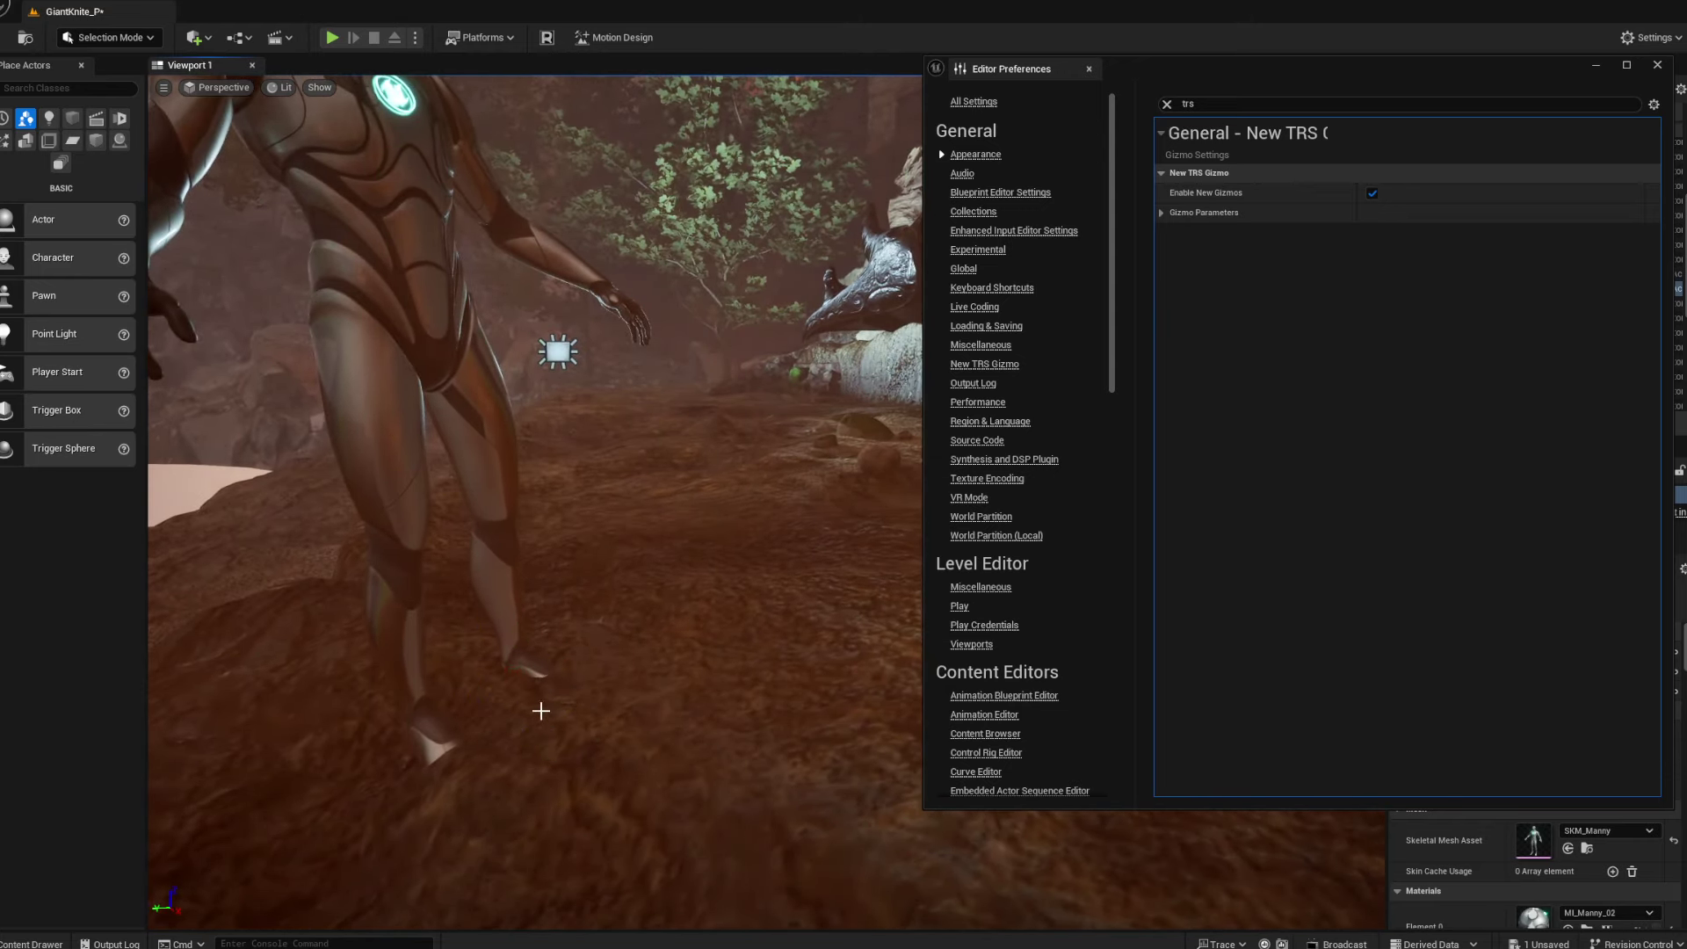
left_click(468, 672)
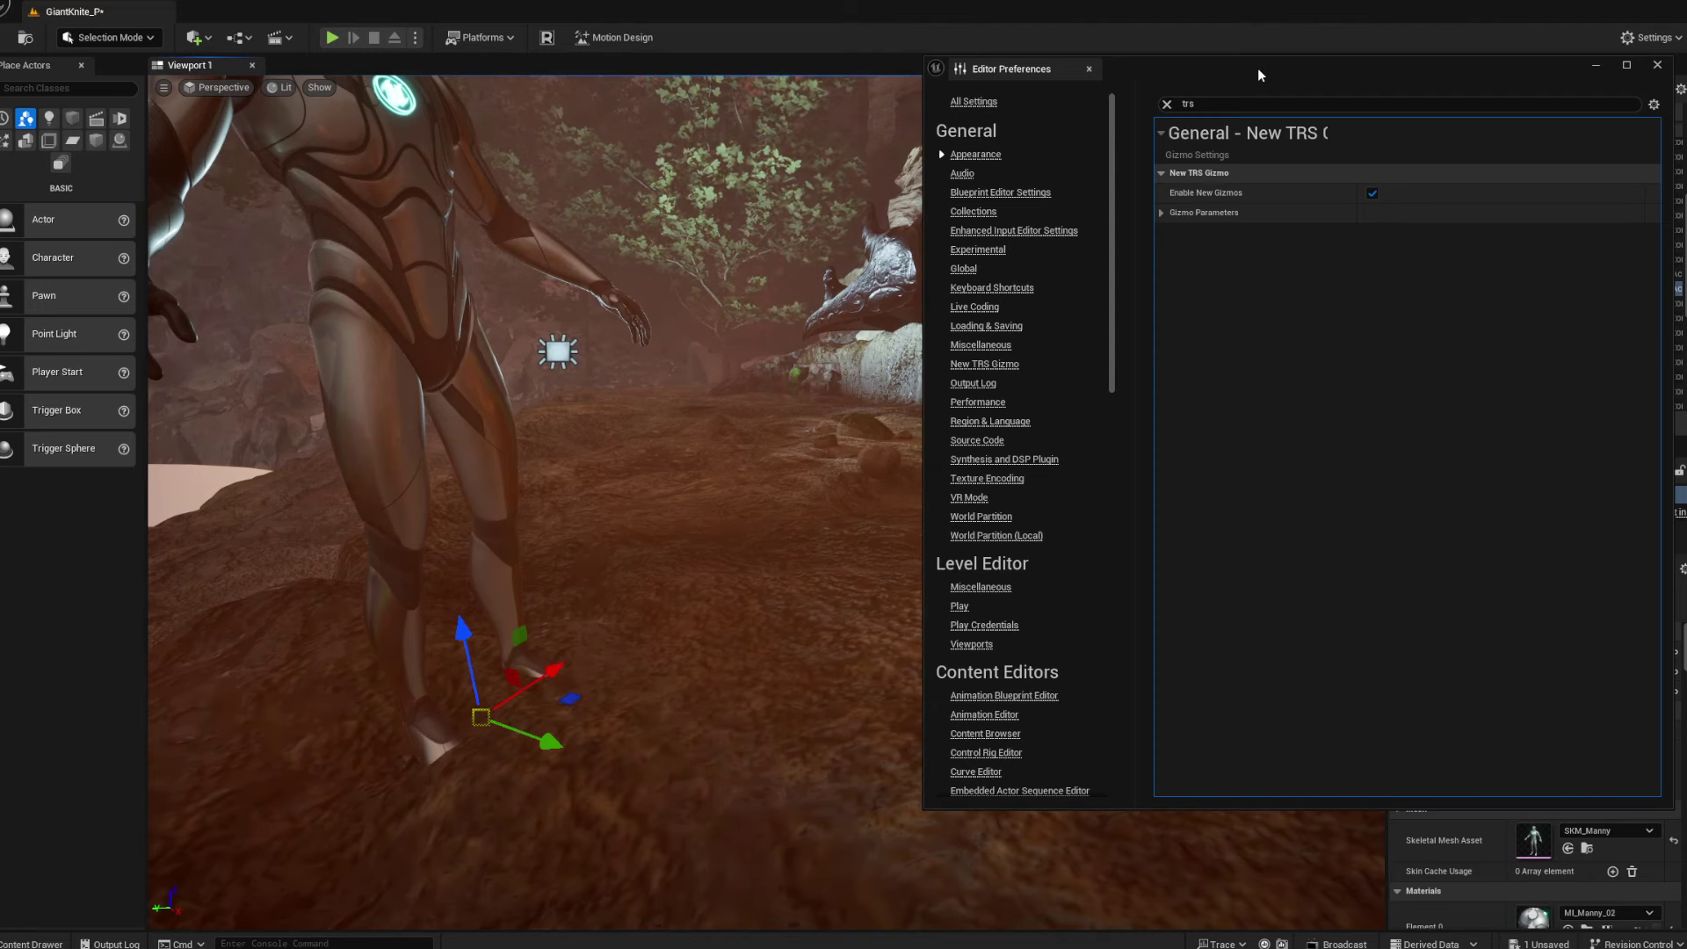
Move the Editor Preferences window to uncover the mannequin's transform values, and rotate the mannequin slightly by the new rotate gizmo's inner sphere
left_click_drag(1260, 75, 1081, 95)
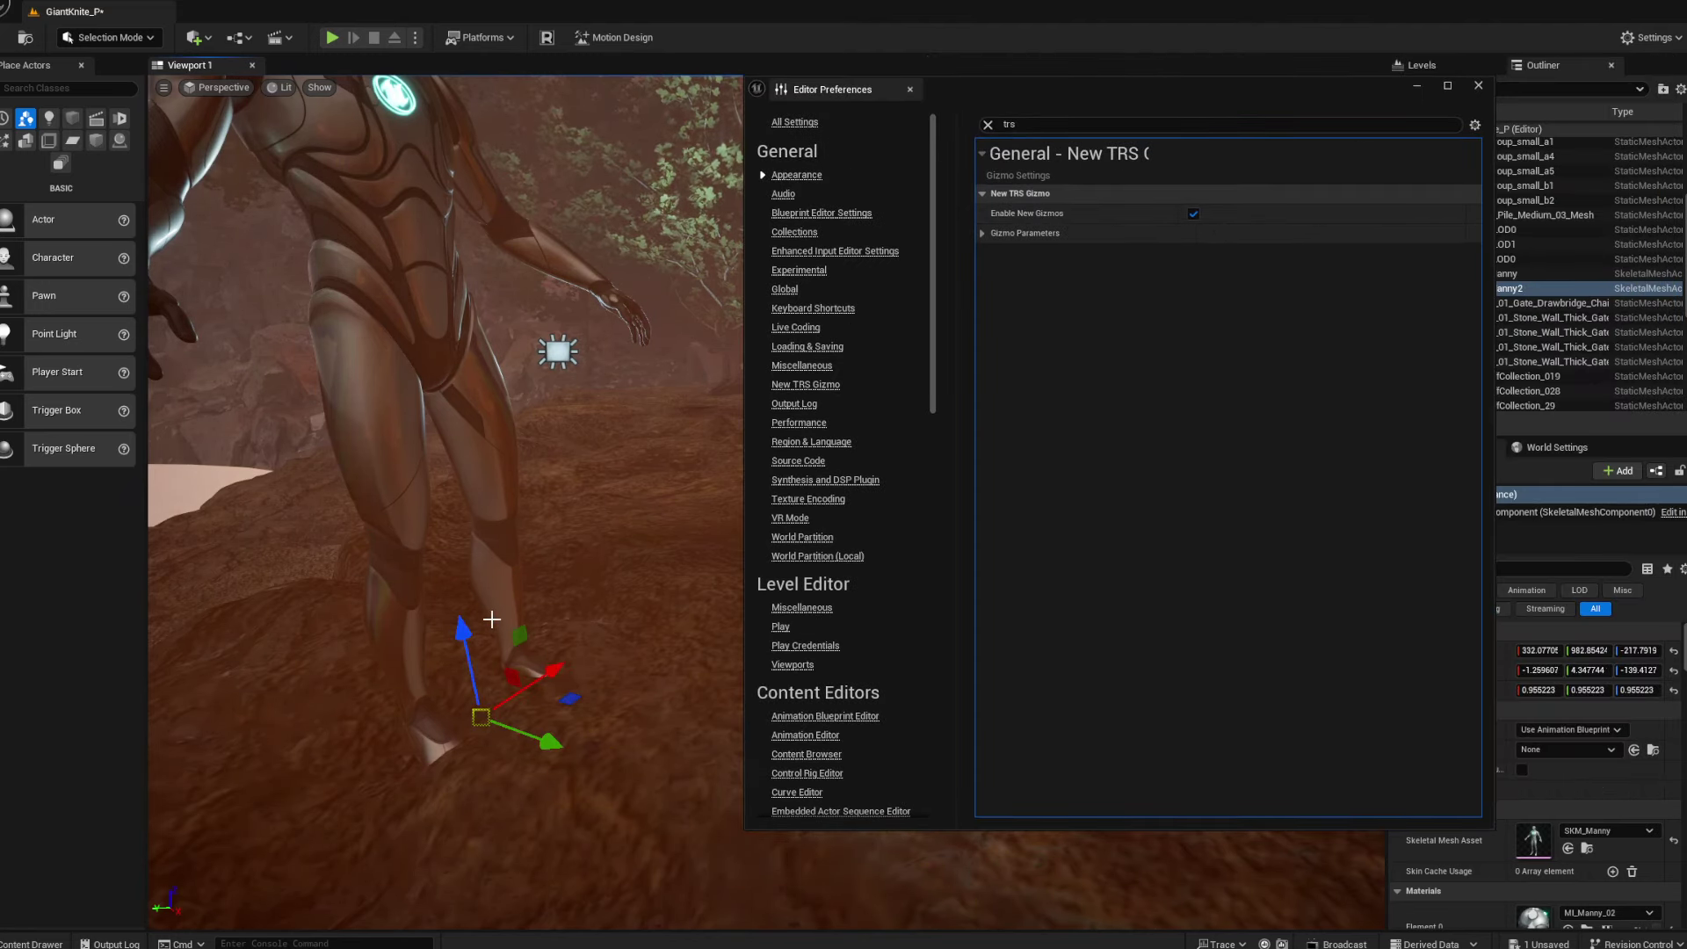
key("e")
mouse_move(475, 689)
left_mouse_down()
mouse_move(478, 761)
mouse_move(489, 727)
mouse_move(451, 691)
mouse_move(478, 697)
mouse_move(457, 668)
mouse_move(465, 683)
left_mouse_up()
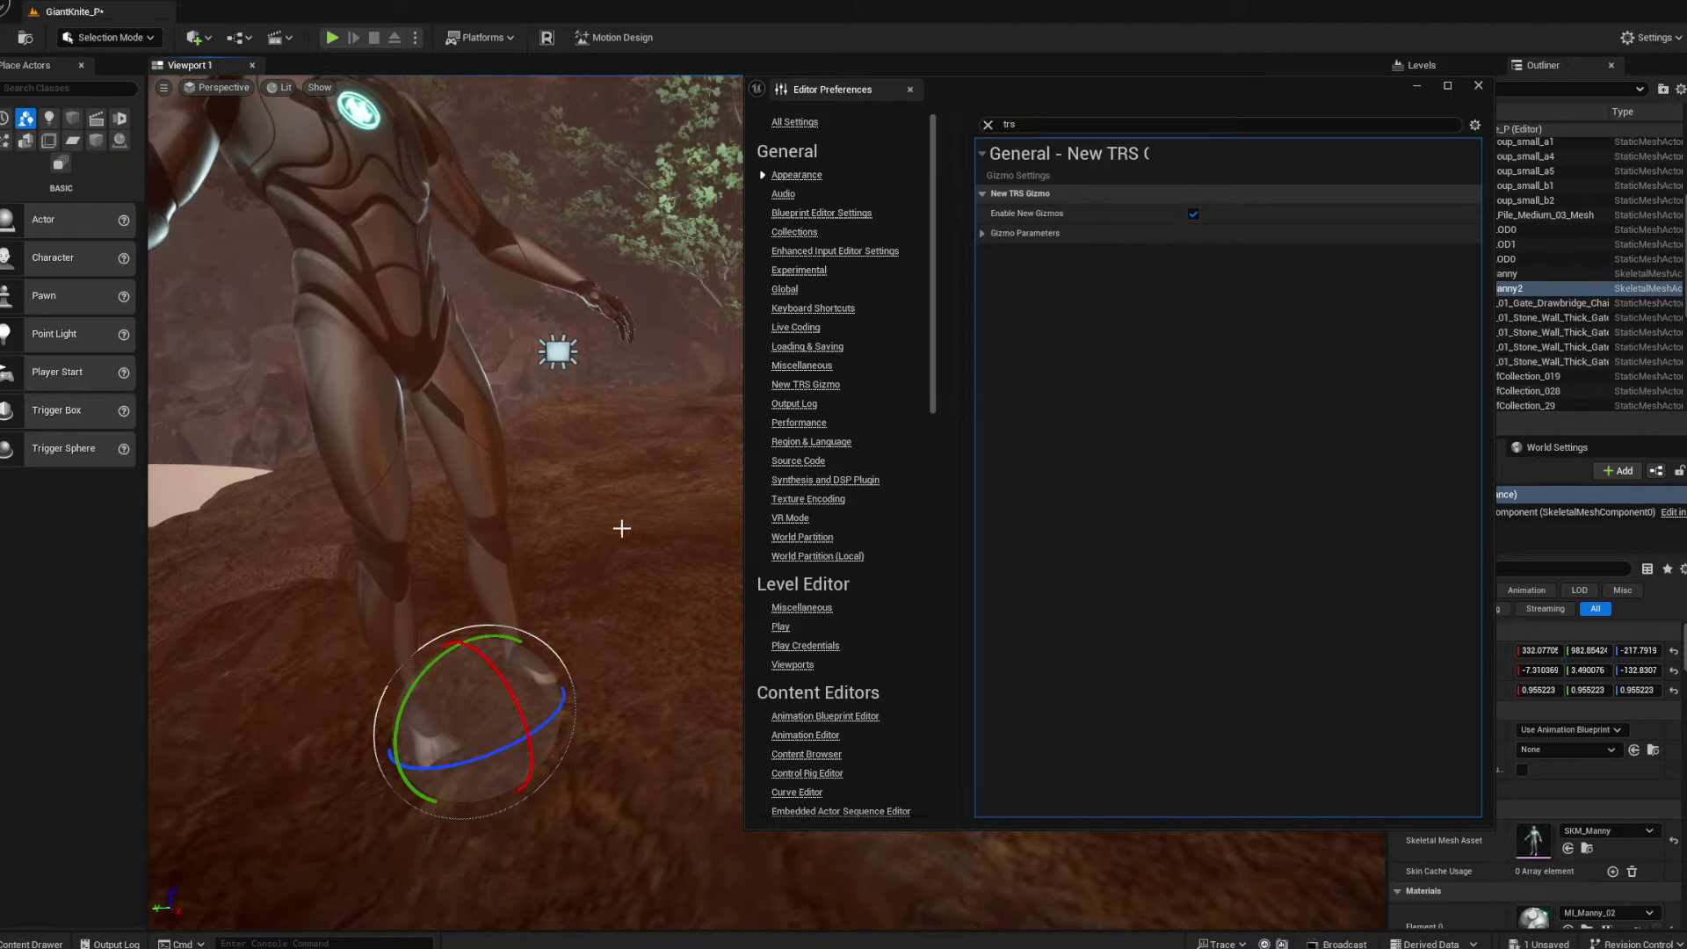